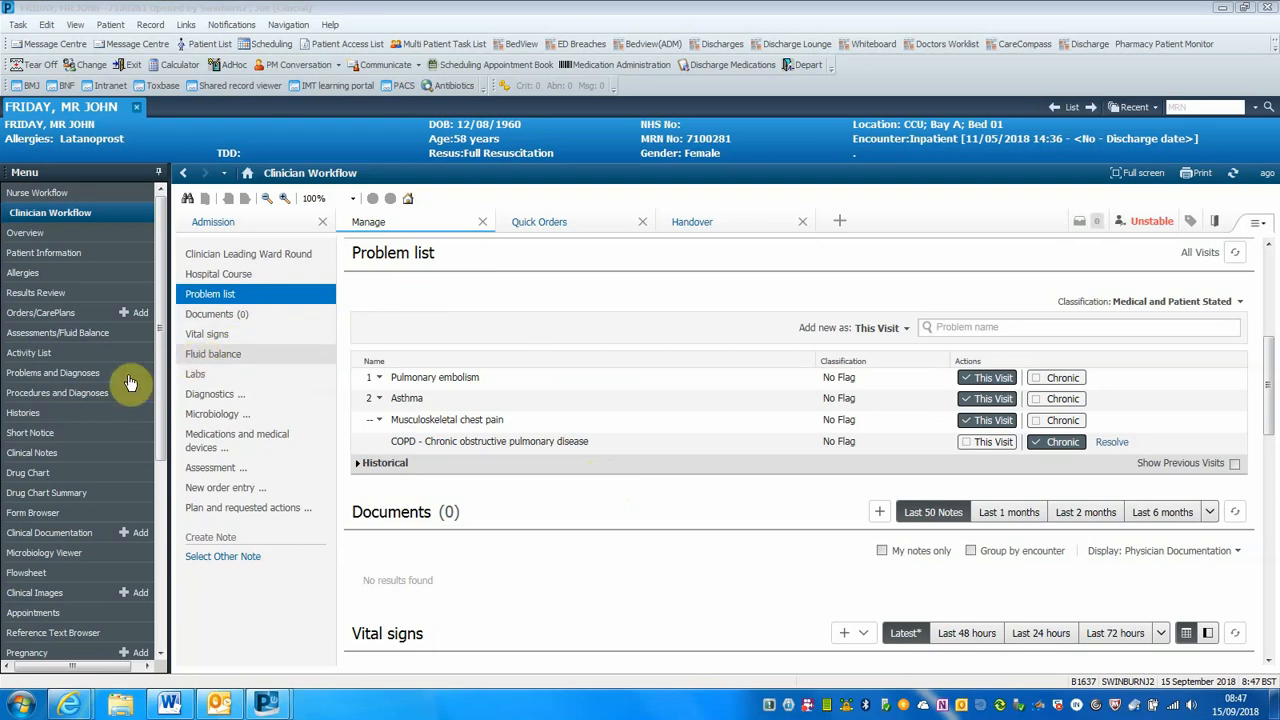
View the patient's Problems and Diagnoses page and return to the Clinician Workflow
{"action": "left_click", "coordinate": [65, 378]}
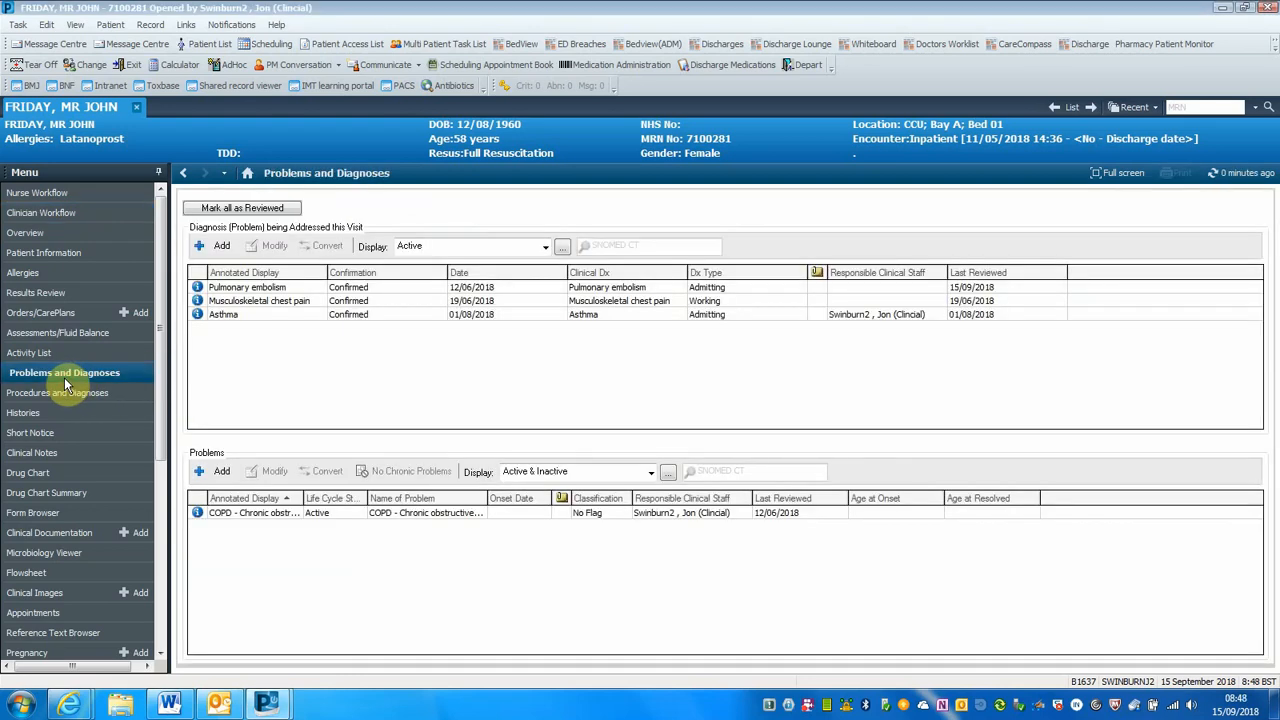
{"action": "left_click", "coordinate": [79, 213]}
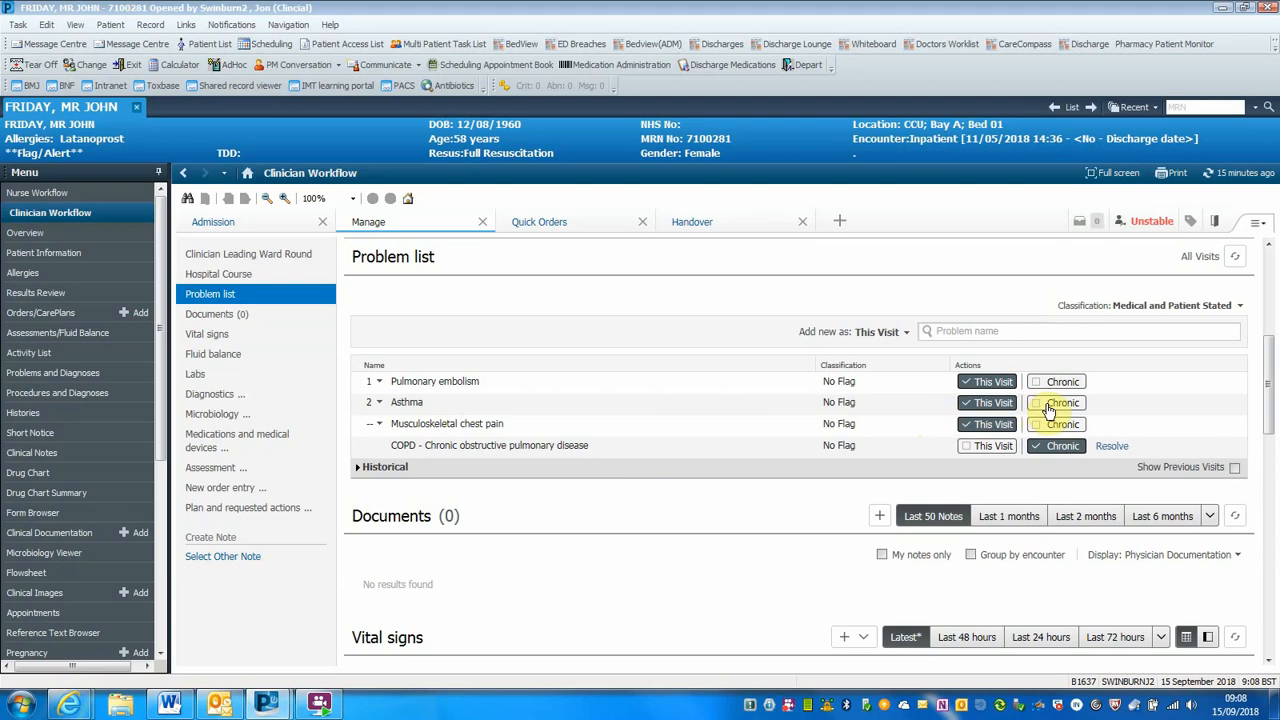
Mark Asthma as Chronic in addition to This Visit, leaving new problems to be added as This Visit
{"action": "left_click", "coordinate": [1048, 410]}
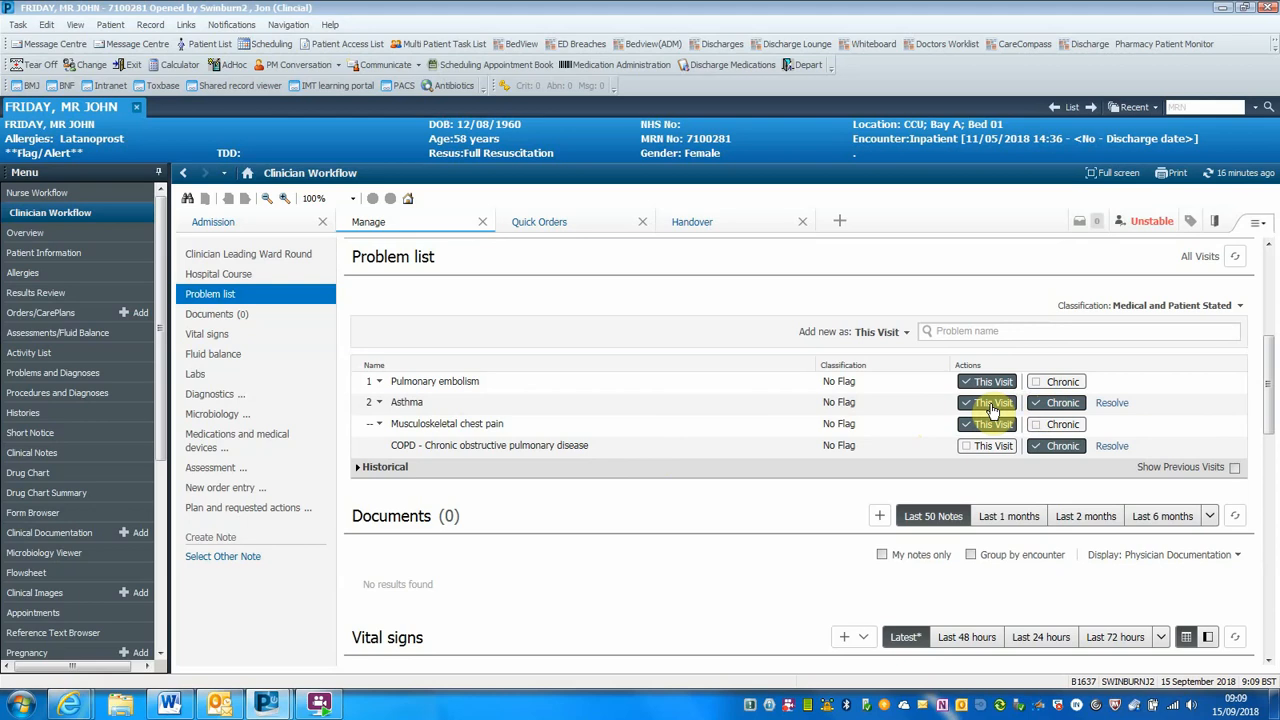
{"action": "left_click", "coordinate": [906, 333]}
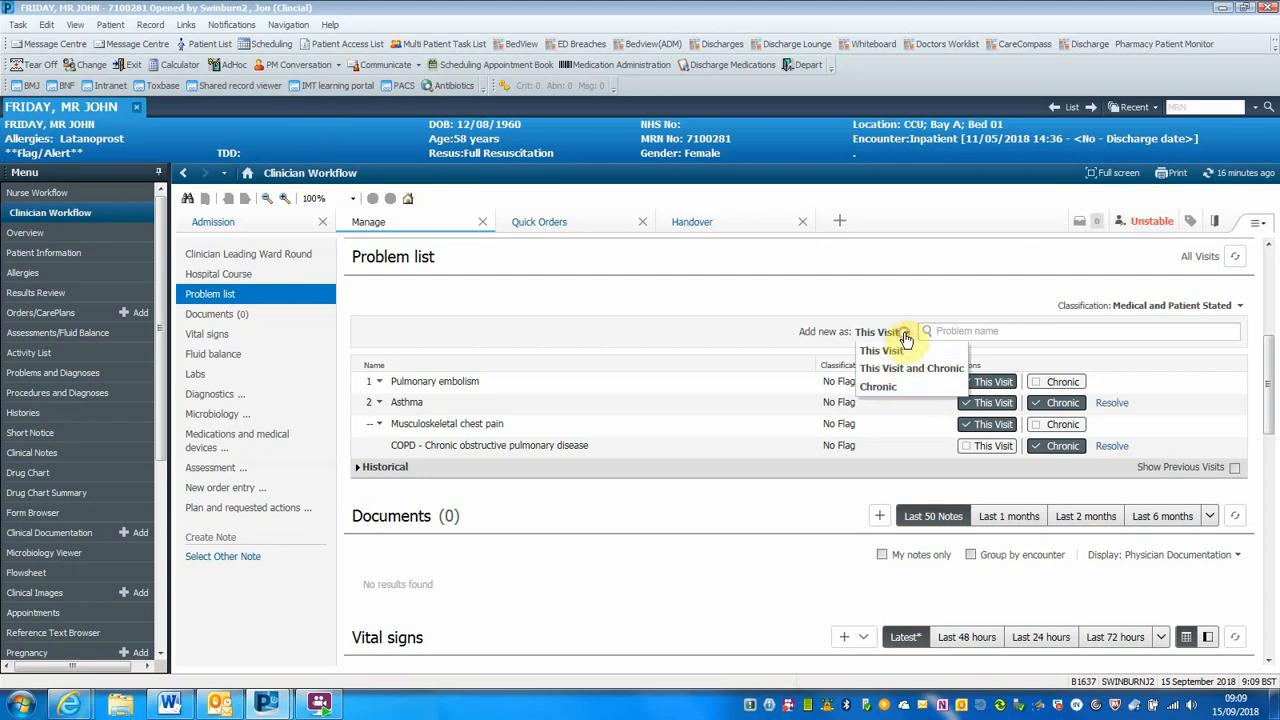
{"action": "left_click", "coordinate": [906, 348]}
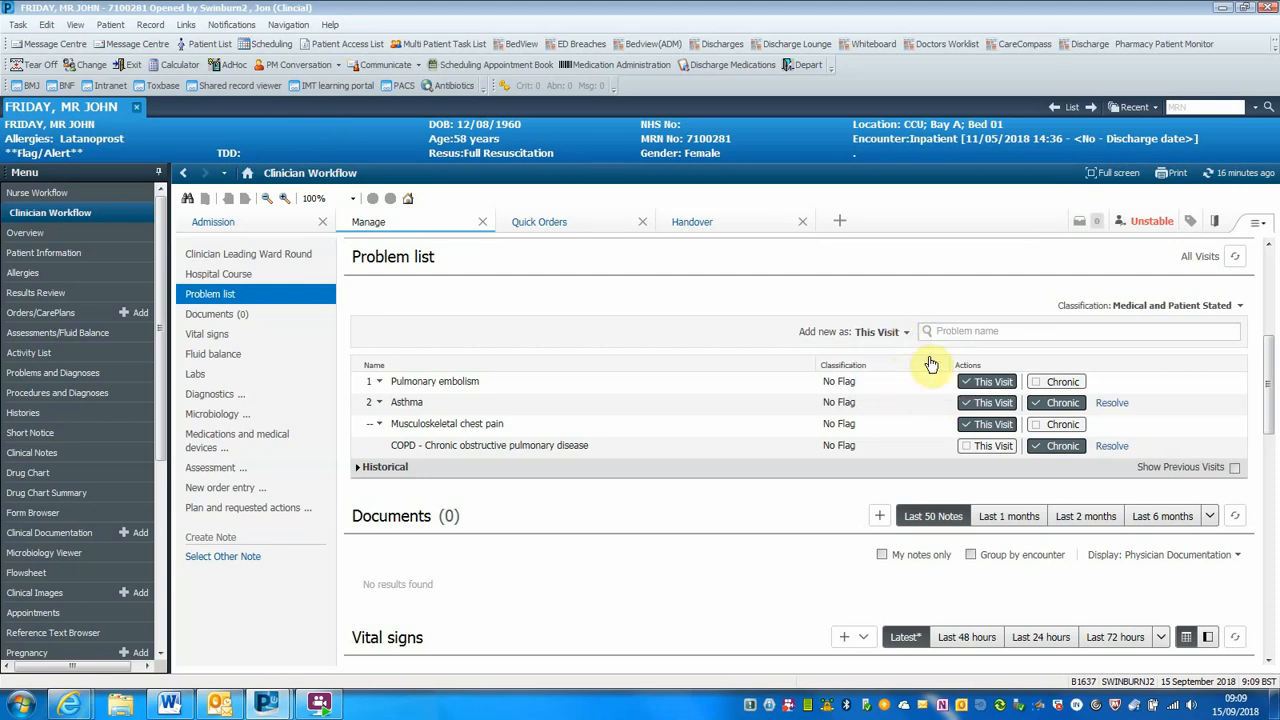
{"action": "left_click", "coordinate": [986, 405]}
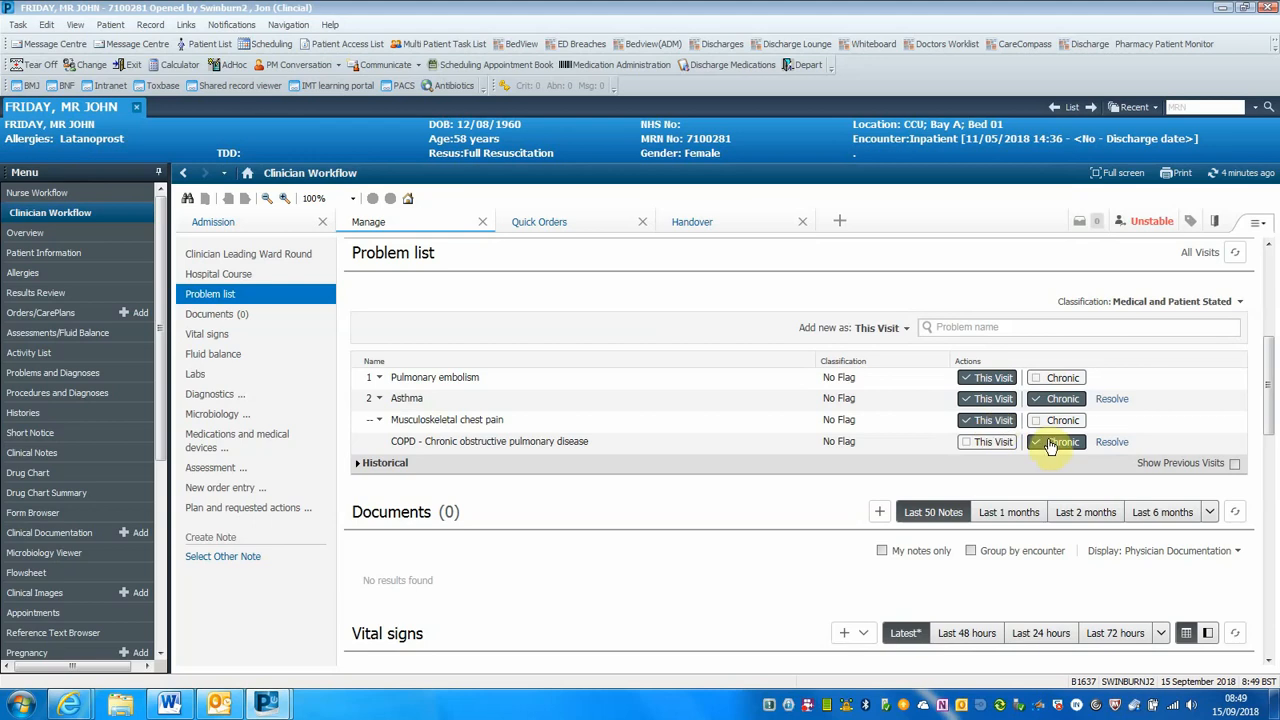
Add Anaemia to the problem list as a This Visit problem
{"action": "left_click", "coordinate": [942, 327]}
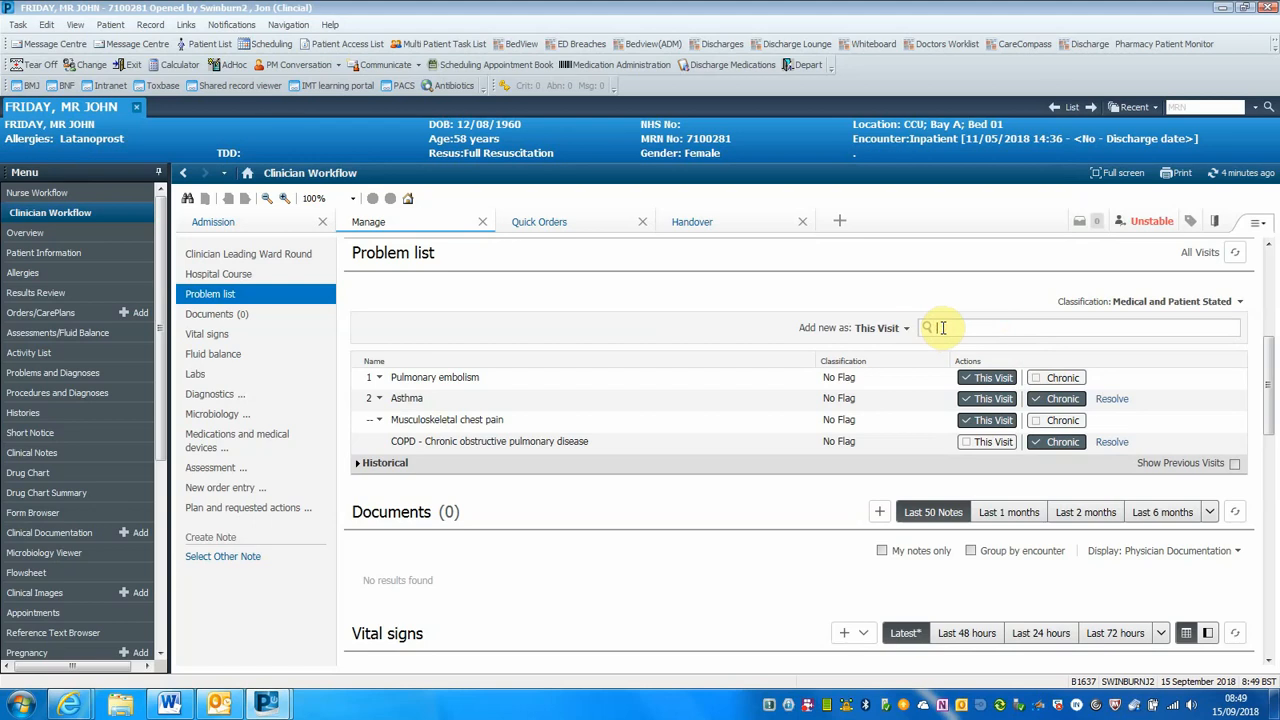
{"action": "type", "text": "anaemia"}
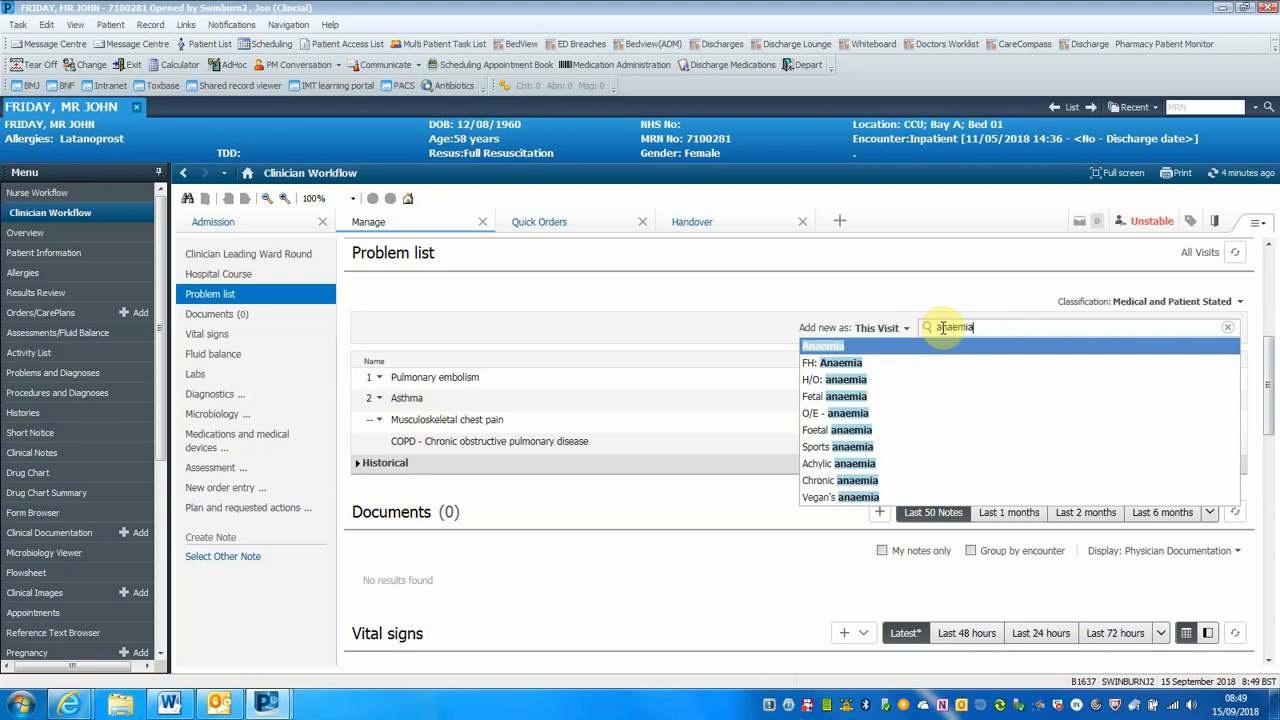
{"action": "key", "text": "Return"}
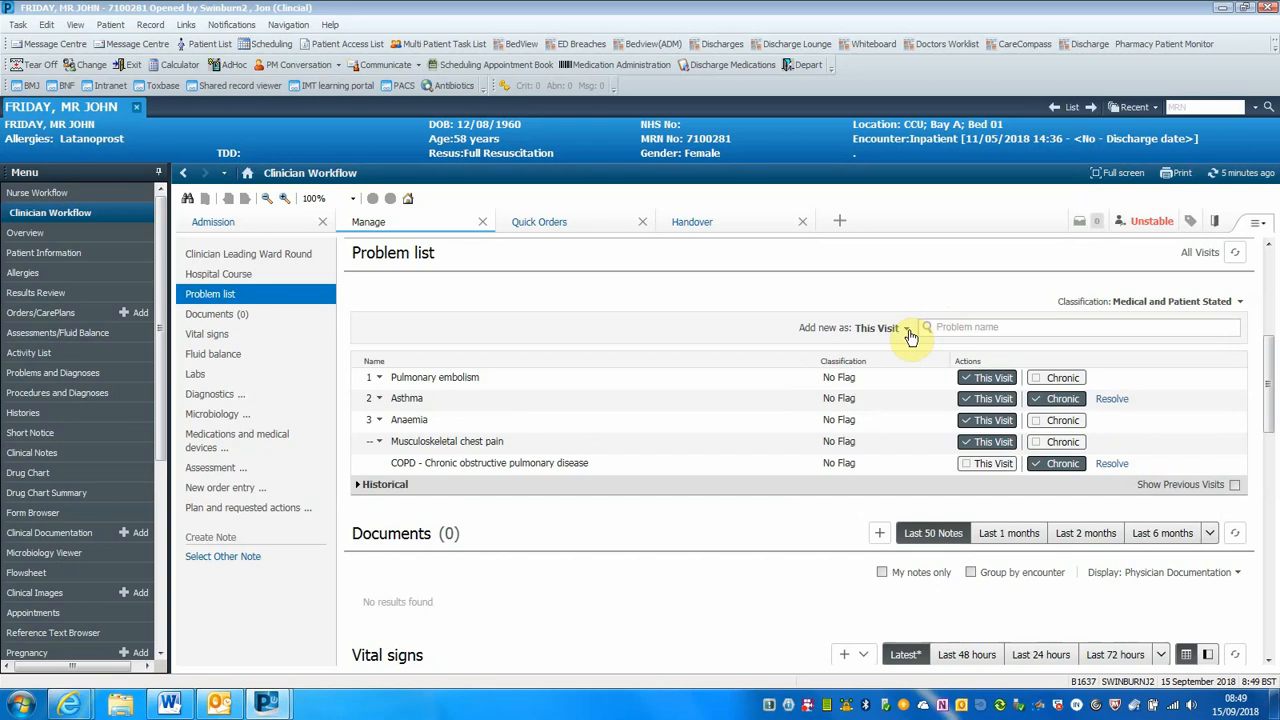
Set new problems to be added as Chronic and add Diabetes mellitus to the problem list
{"action": "left_click", "coordinate": [908, 329]}
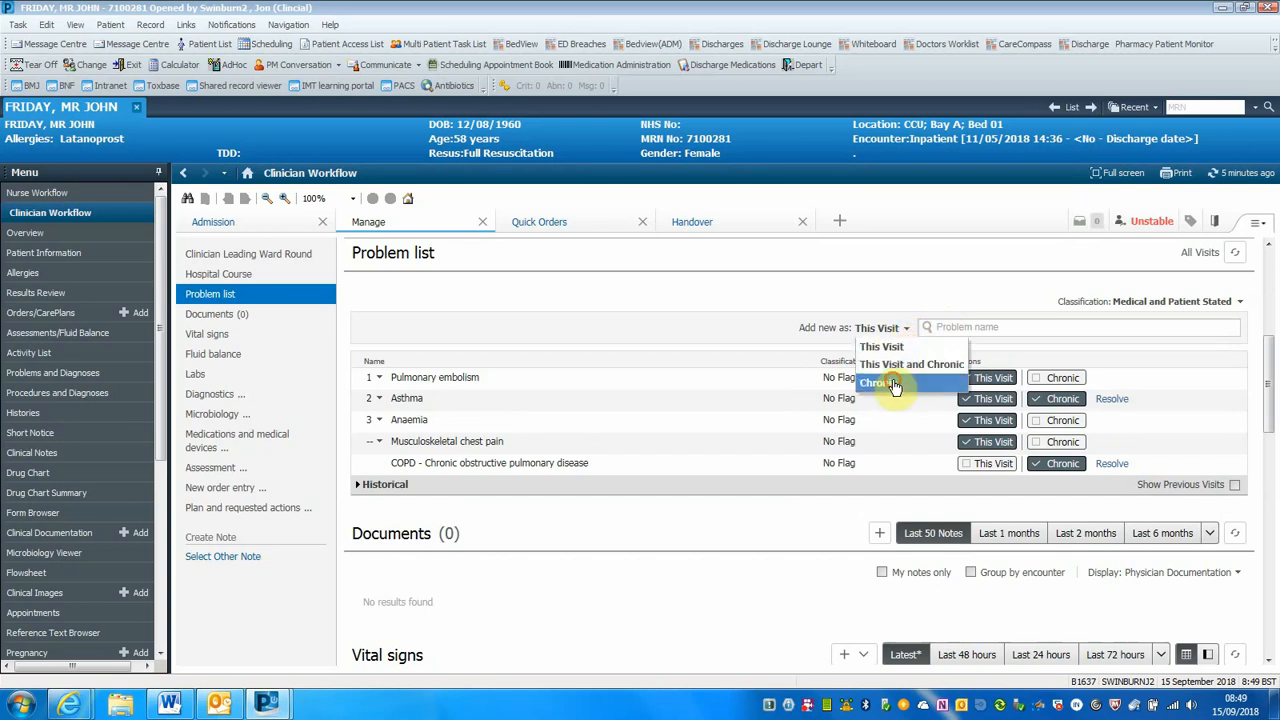
{"action": "left_click", "coordinate": [895, 385]}
{"action": "left_click", "coordinate": [942, 328]}
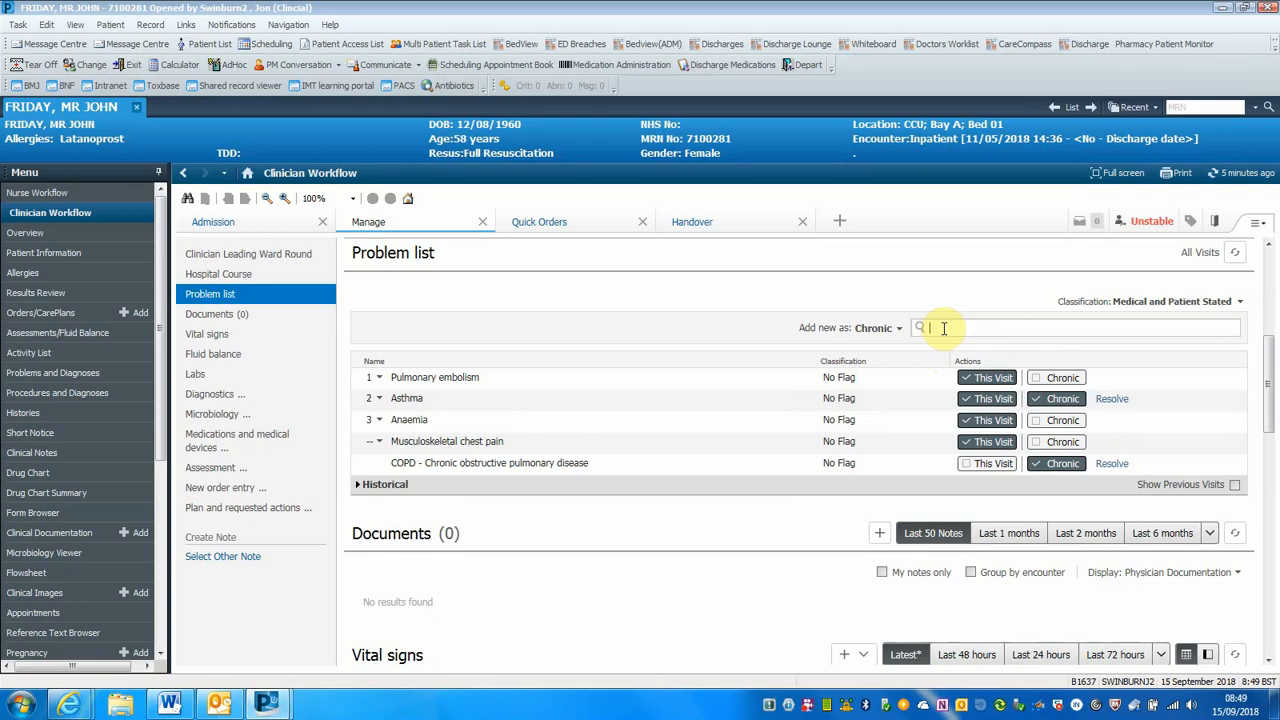
{"action": "type", "text": "diabet"}
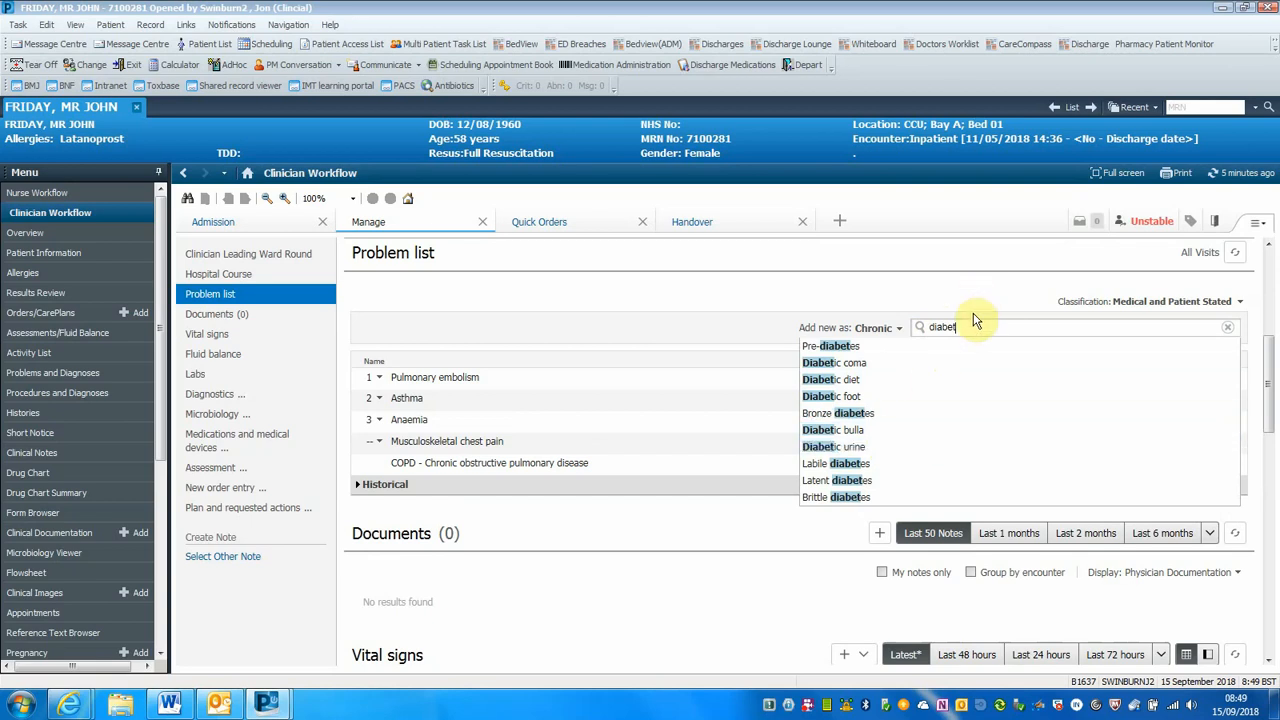
{"action": "type", "text": "es"}
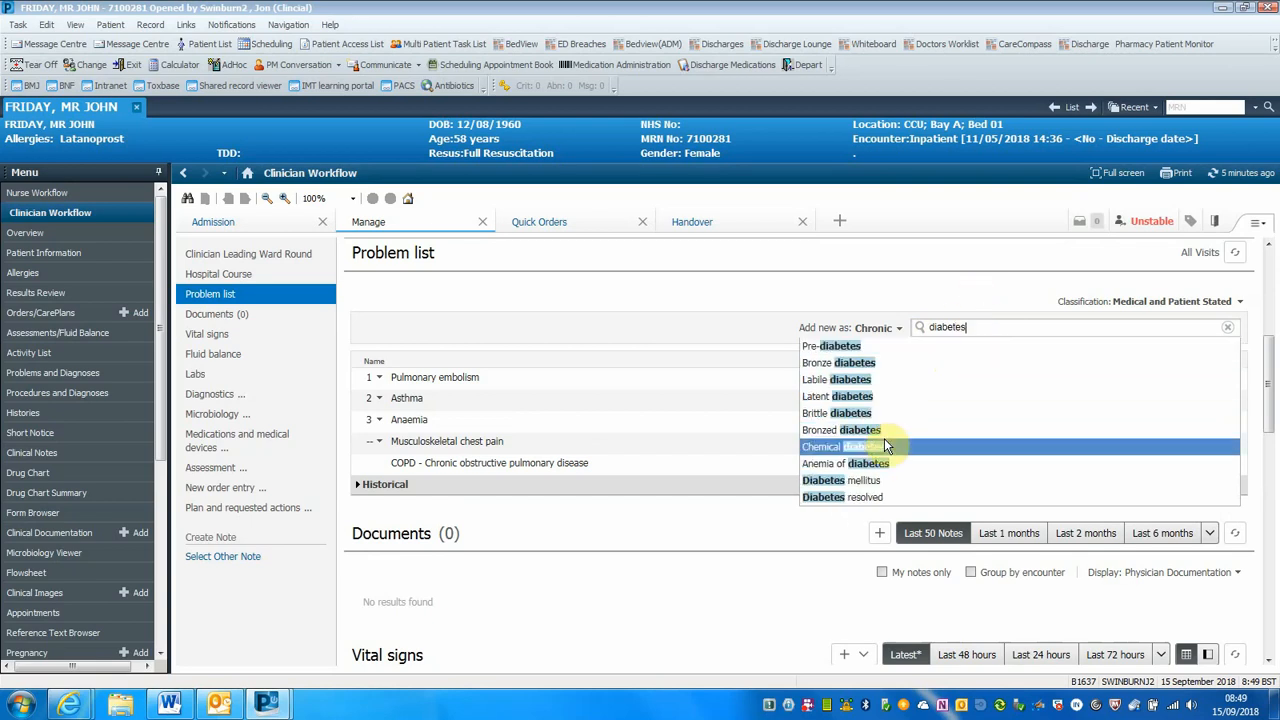
{"action": "left_click", "coordinate": [870, 484]}
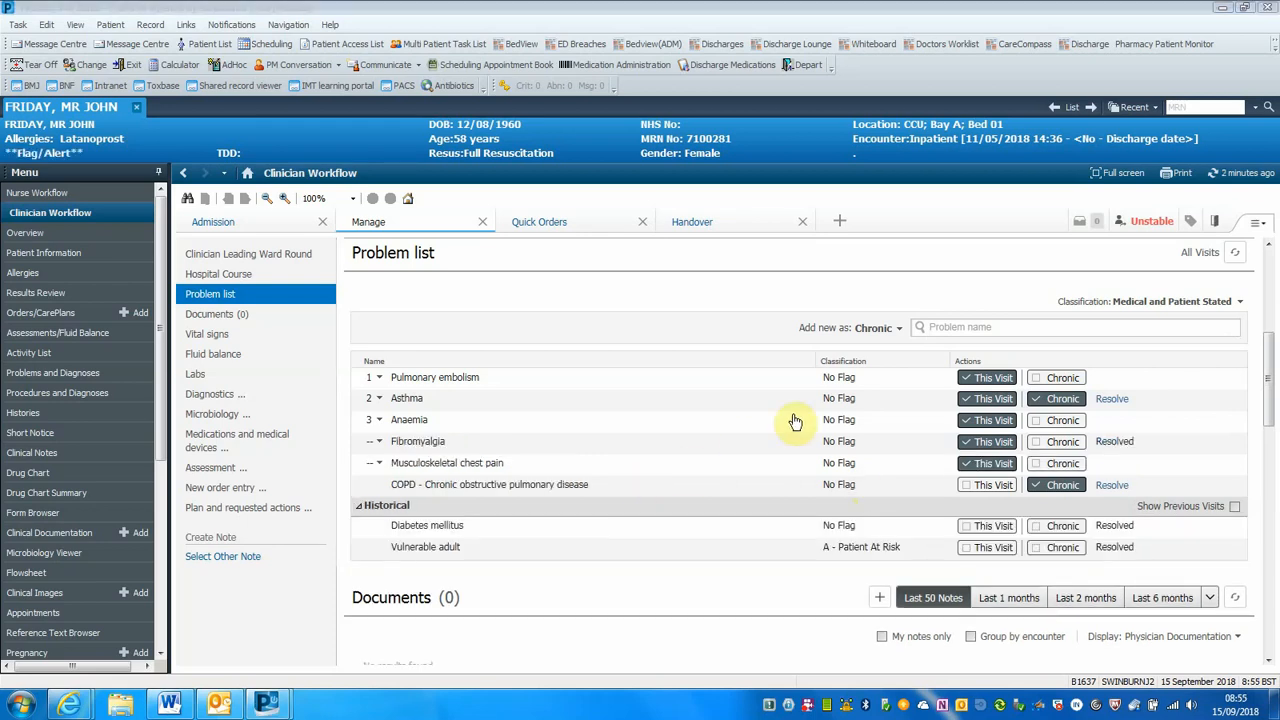
Search the problem names with the abbreviated terms "diab mel" and "myoc inf"
{"action": "left_click", "coordinate": [950, 329]}
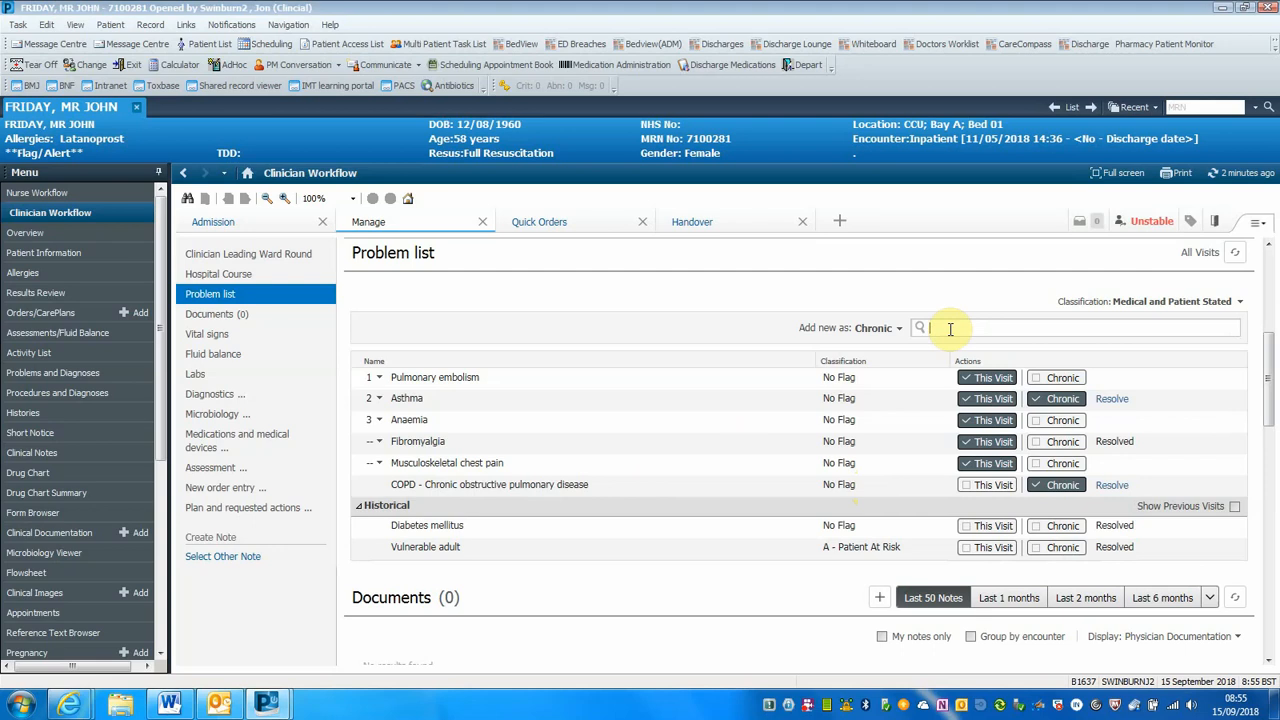
{"action": "type", "text": "diab mel"}
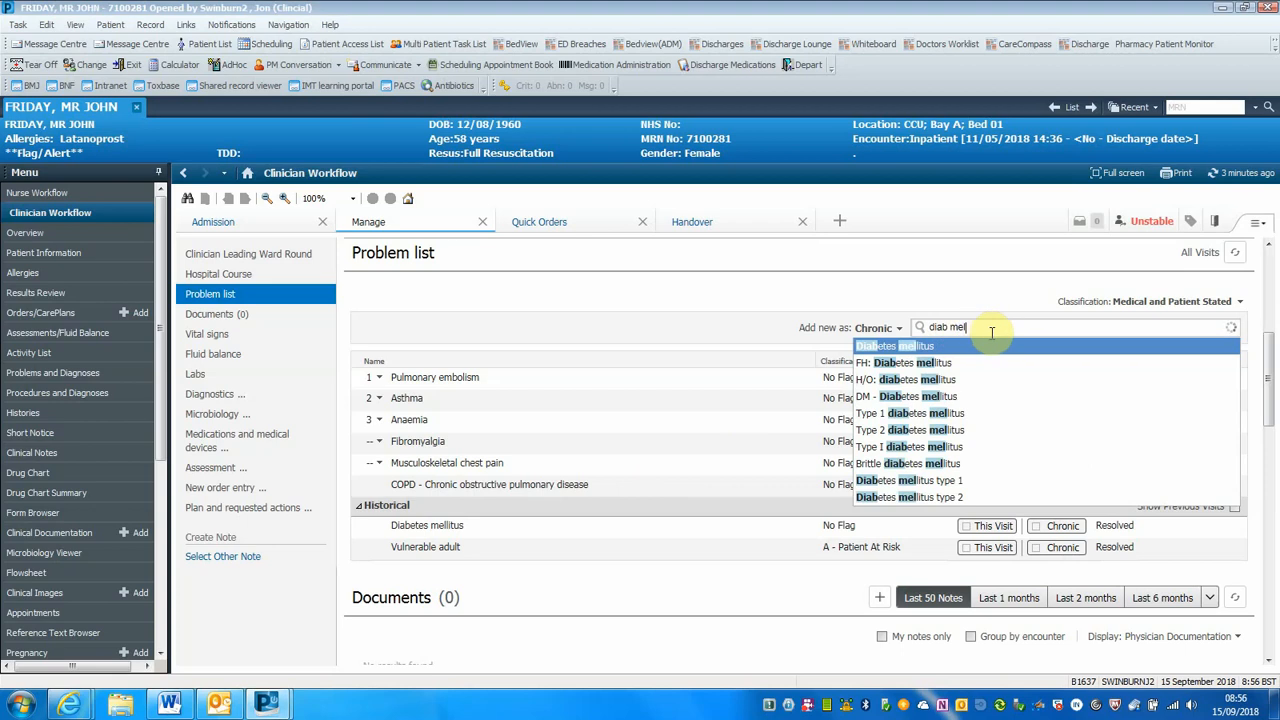
{"action": "key", "text": "BackSpace"}
{"action": "key", "text": "BackSpace"}
{"action": "key", "text": "BackSpace"}
{"action": "key", "text": "BackSpace"}
{"action": "key", "text": "BackSpace"}
{"action": "key", "text": "BackSpace"}
{"action": "key", "text": "BackSpace"}
{"action": "key", "text": "BackSpace"}
{"action": "type", "text": "myoc"}
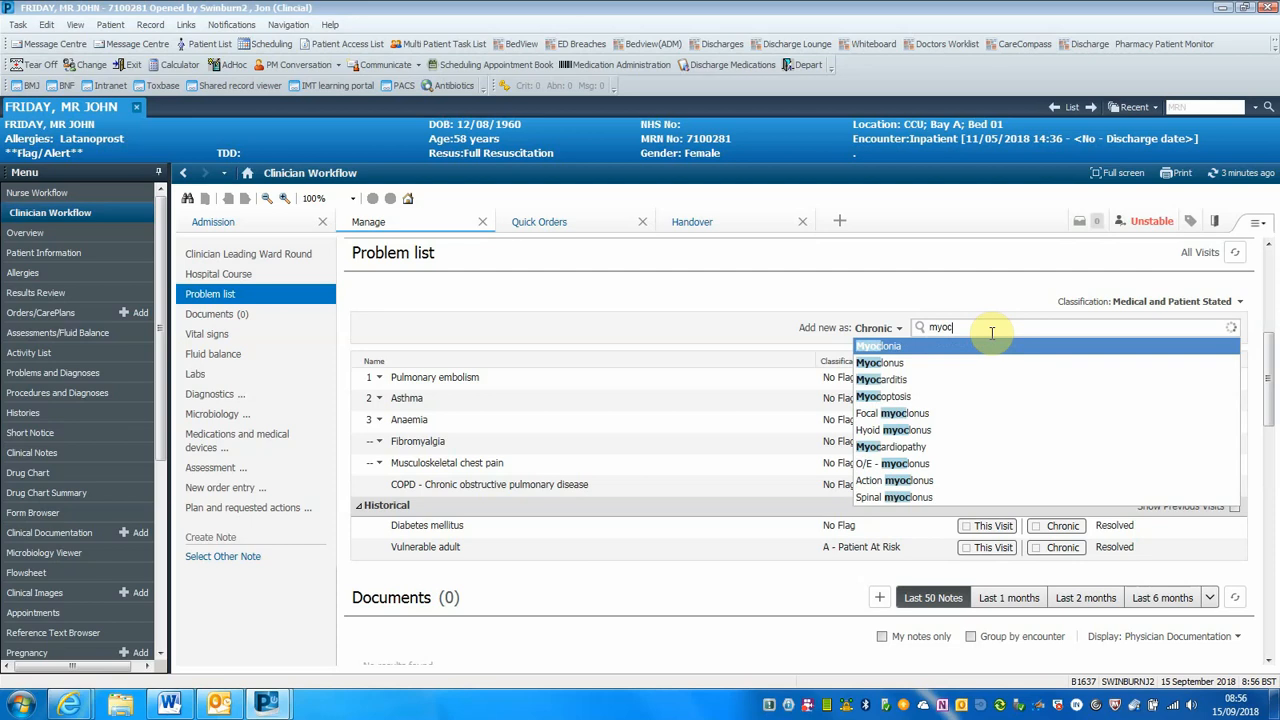
{"action": "type", "text": "inf"}
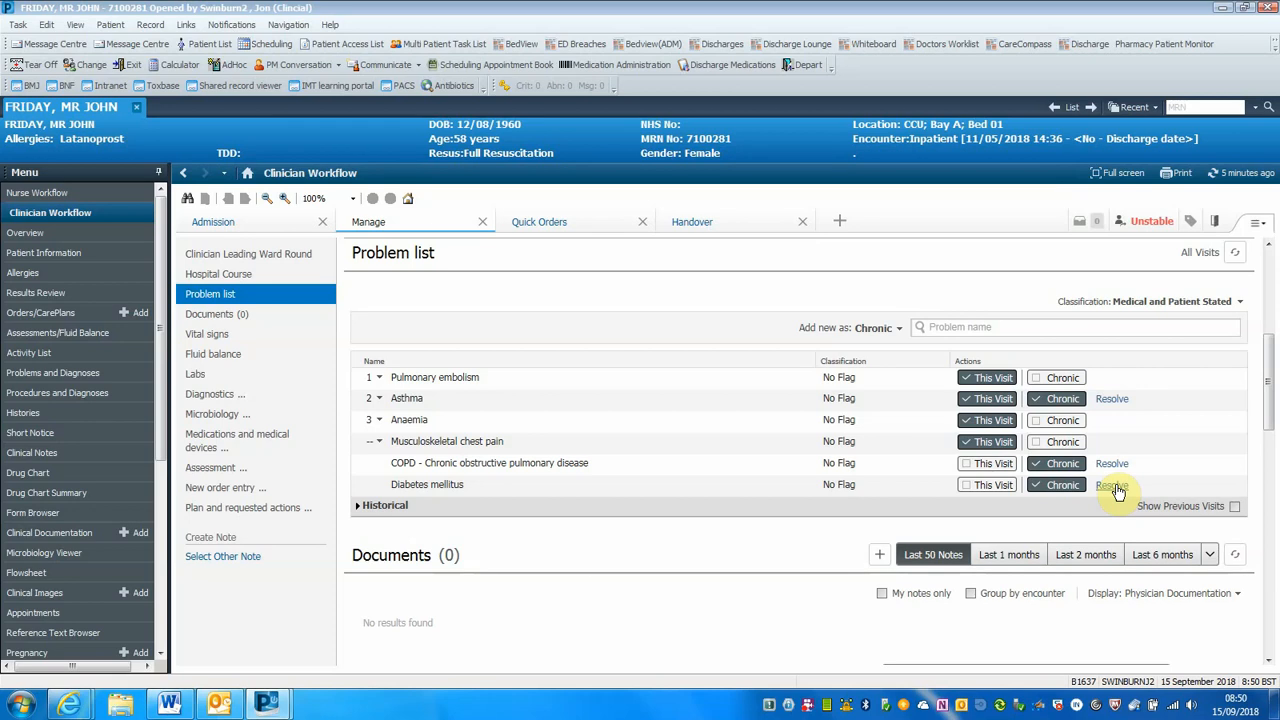
Resolve the chronic Diabetes mellitus problem and check it in the Historical section of the problem list
{"action": "right_click", "coordinate": [1116, 487]}
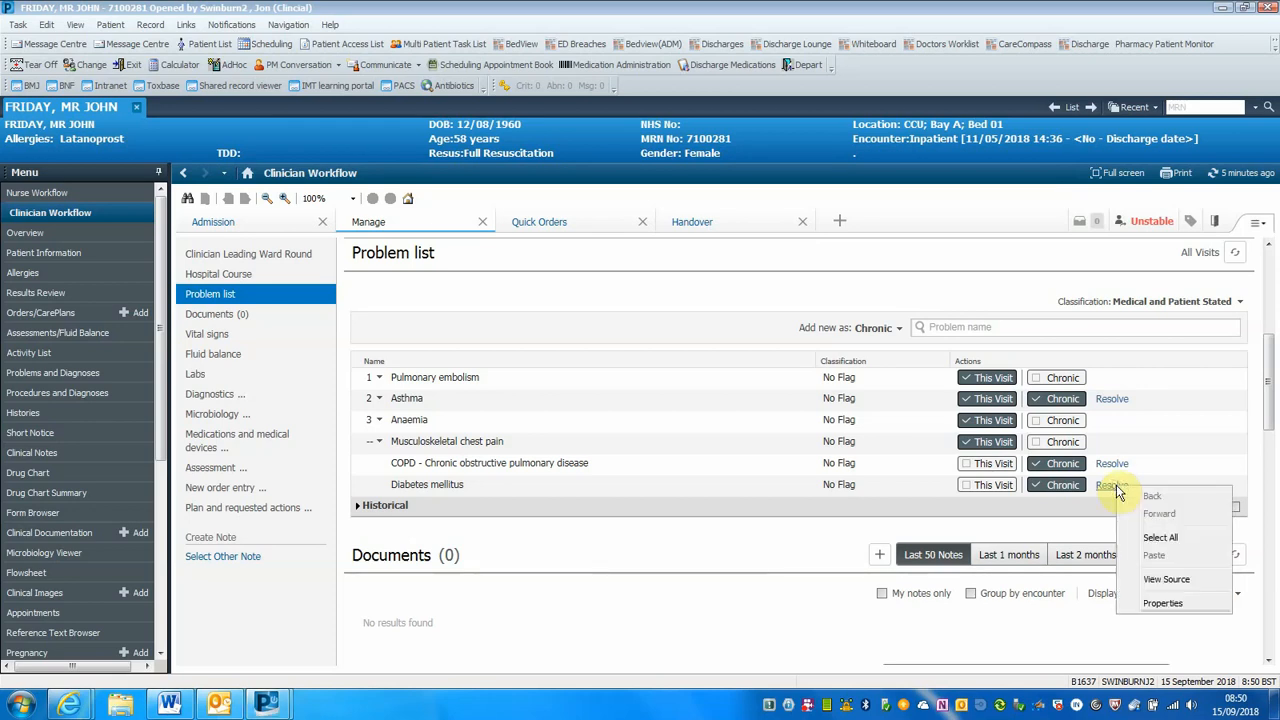
{"action": "left_click", "coordinate": [1112, 486]}
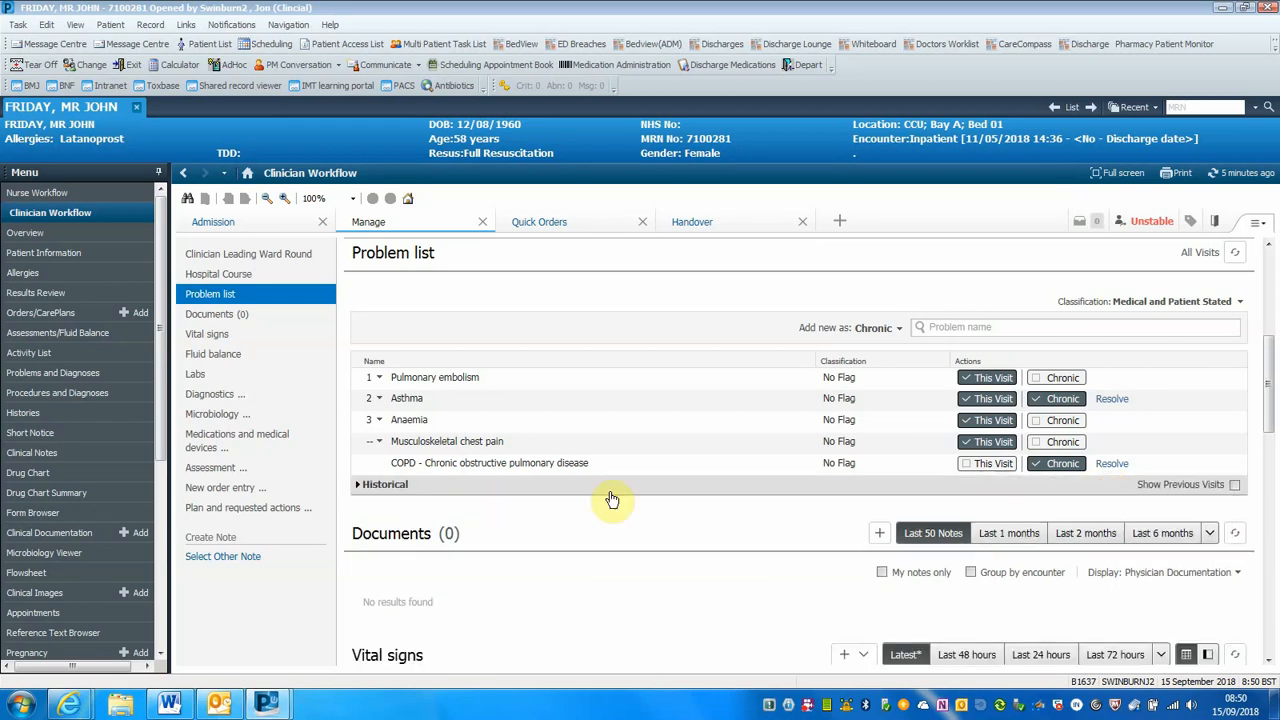
{"action": "left_click", "coordinate": [358, 486]}
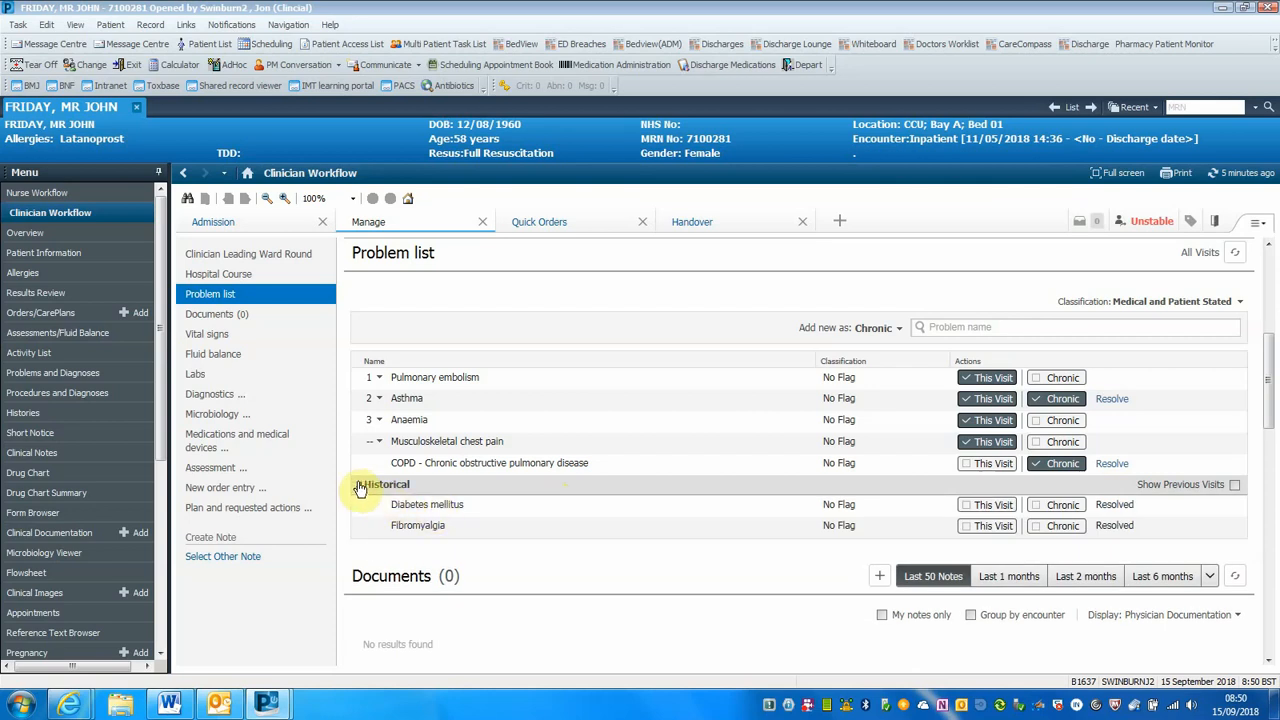
{"action": "left_click", "coordinate": [358, 485]}
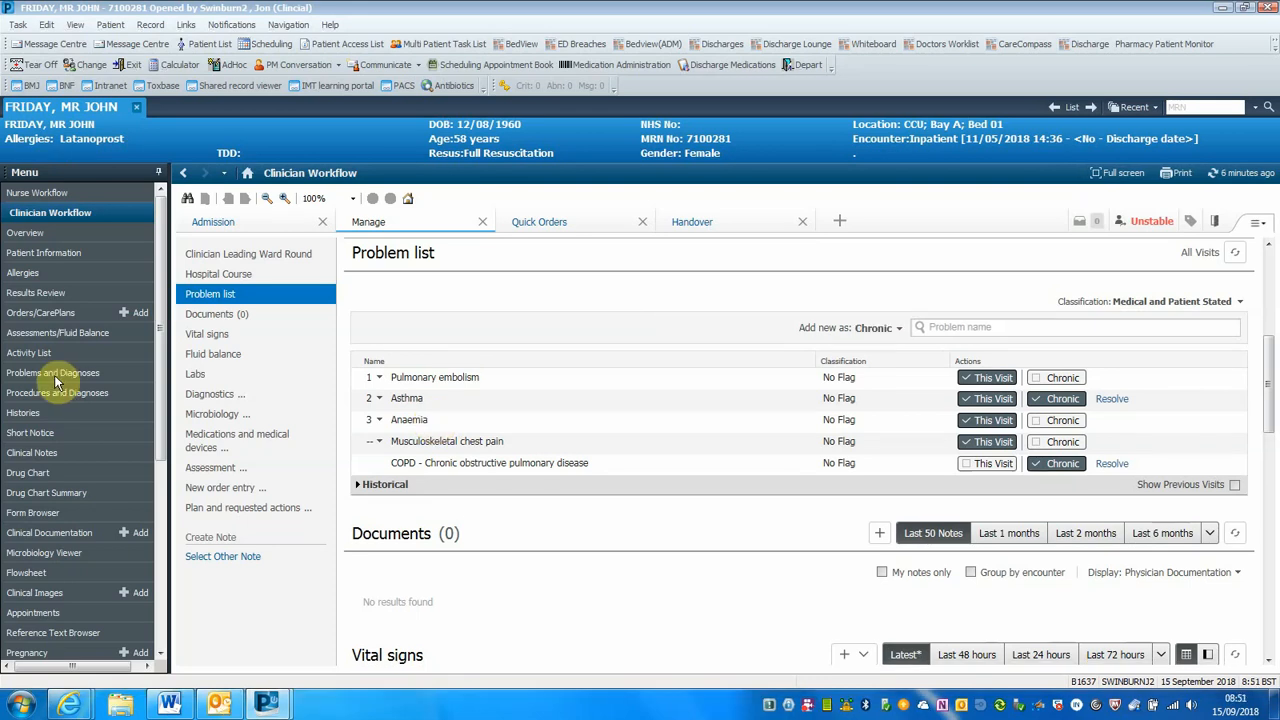
On the Problems and Diagnoses page, add Fibromyalgia from the SNOMED CT terminology as a diagnosis being addressed this visit
{"action": "left_click", "coordinate": [55, 378]}
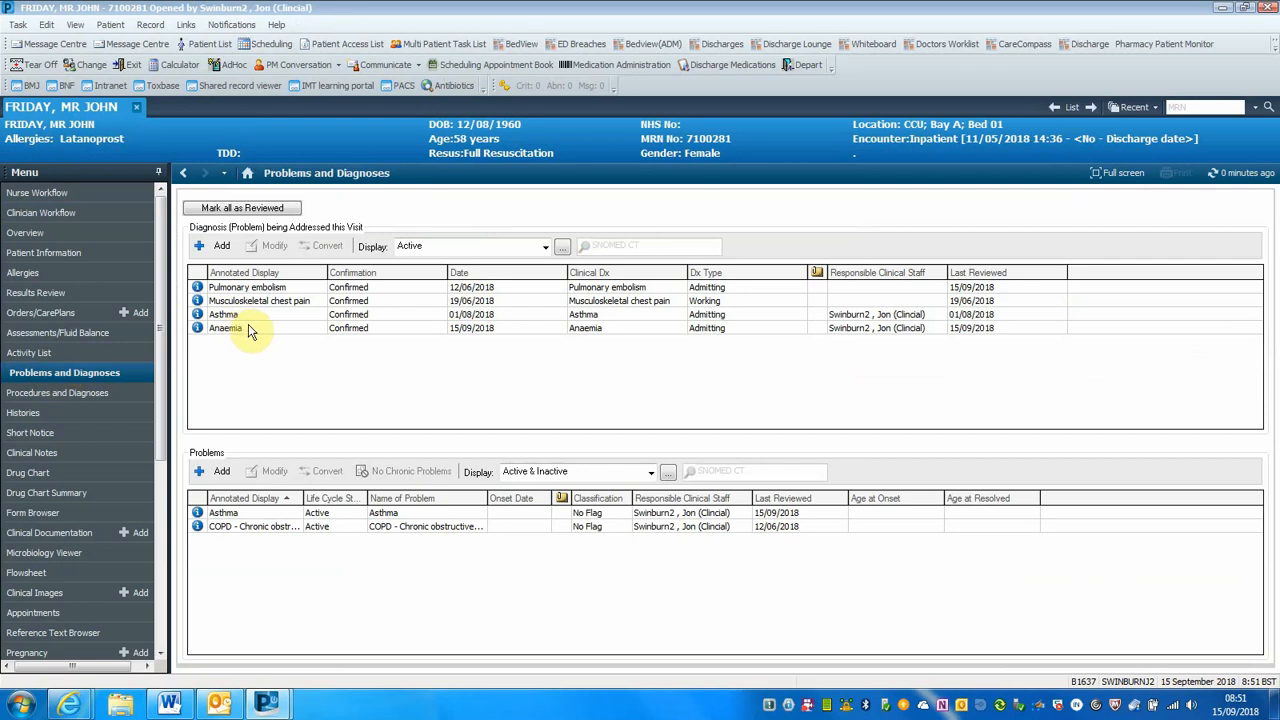
{"action": "left_click", "coordinate": [215, 248]}
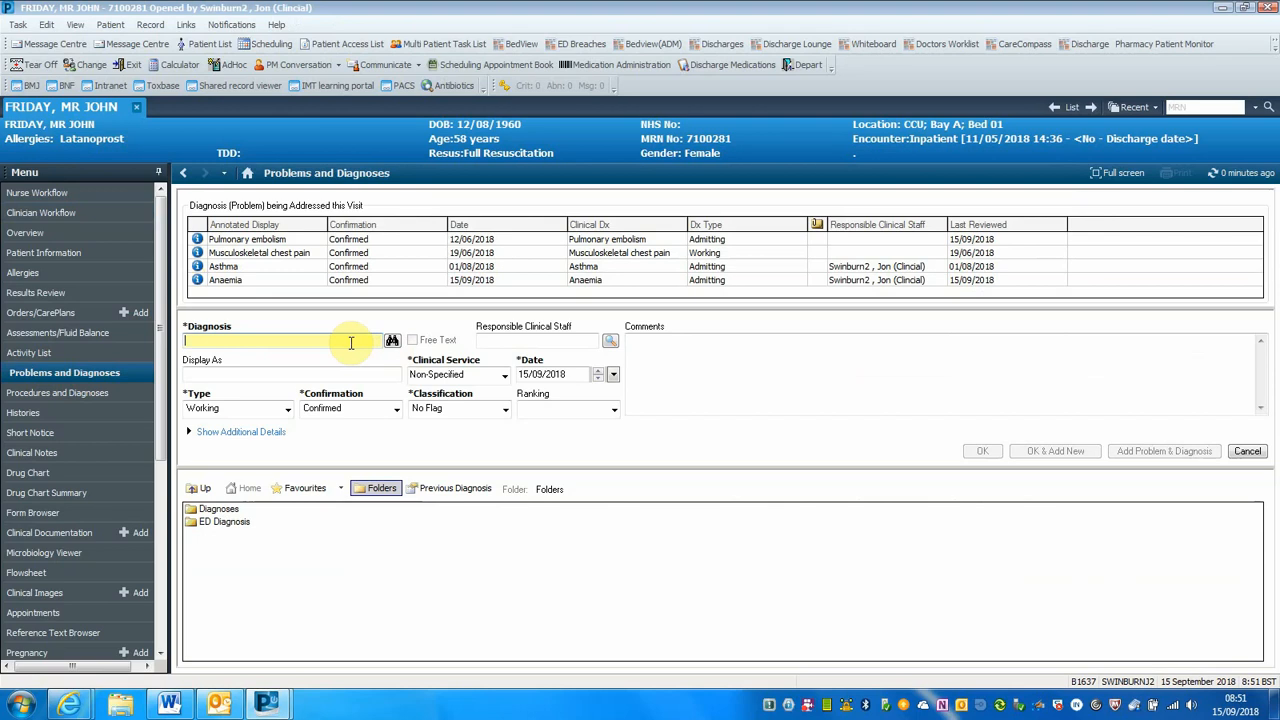
{"action": "type", "text": "fibromya"}
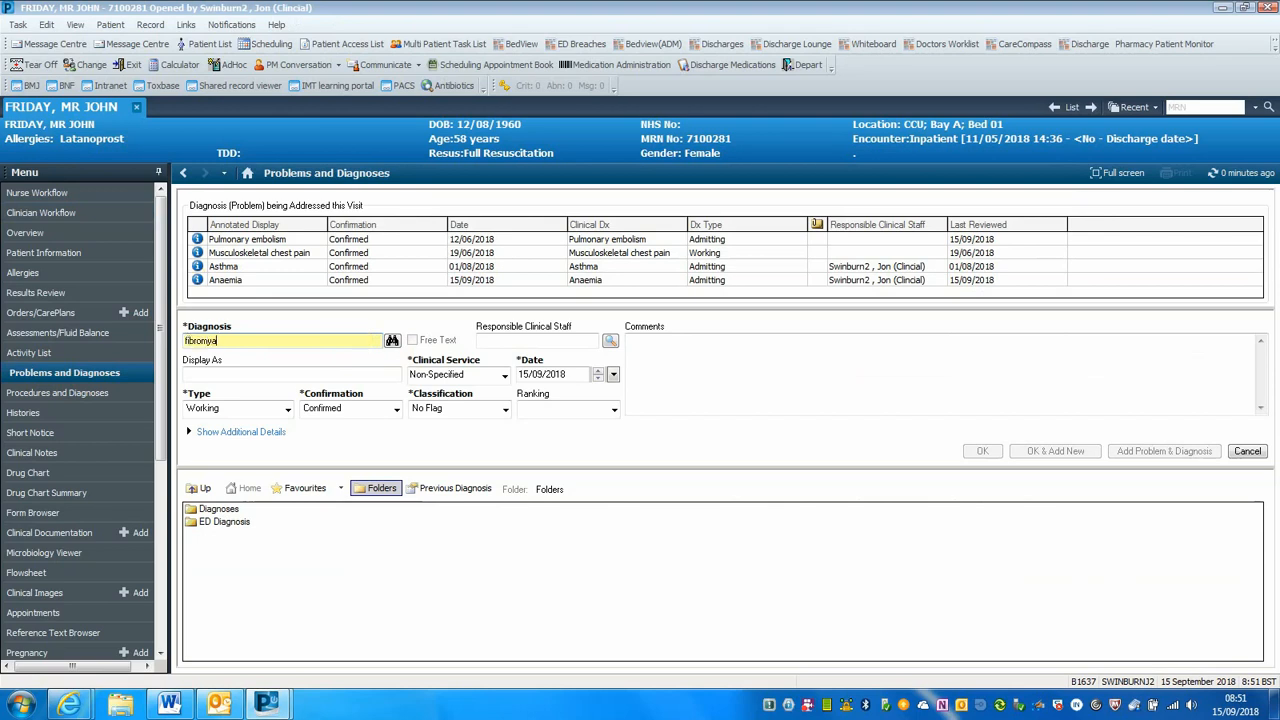
{"action": "type", "text": "lgia"}
{"action": "left_click", "coordinate": [392, 341]}
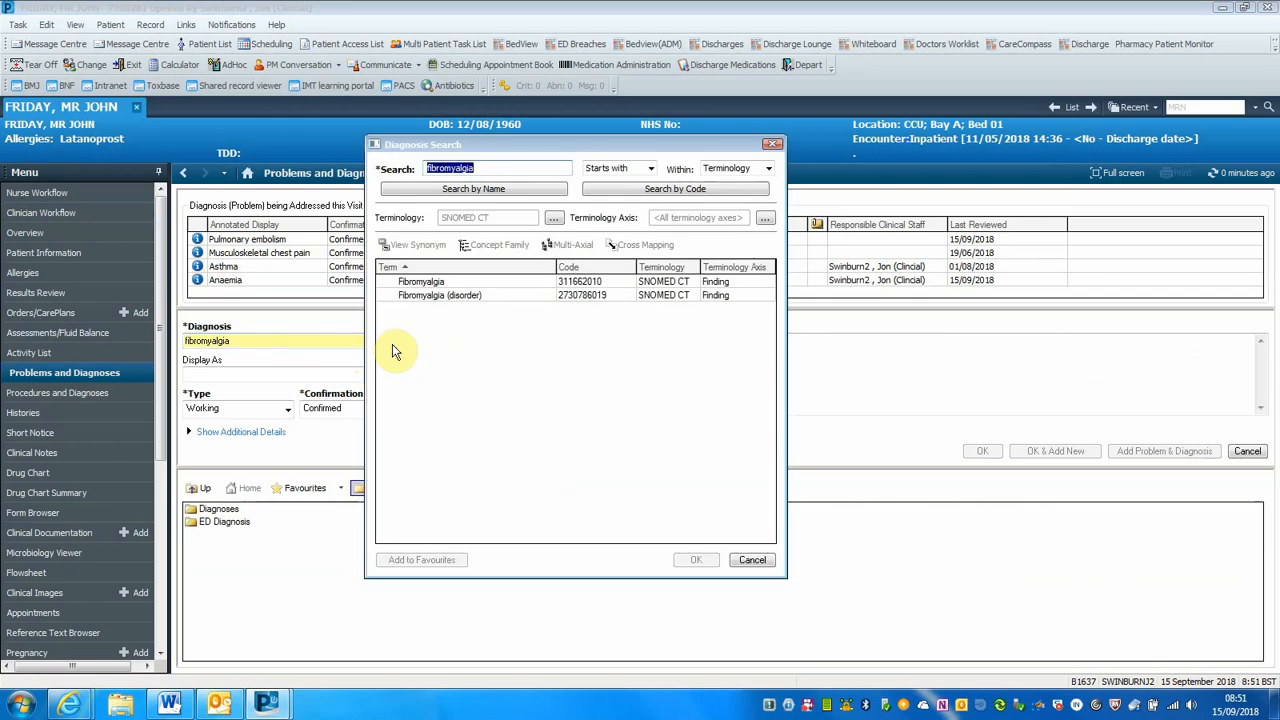
{"action": "left_click", "coordinate": [428, 283]}
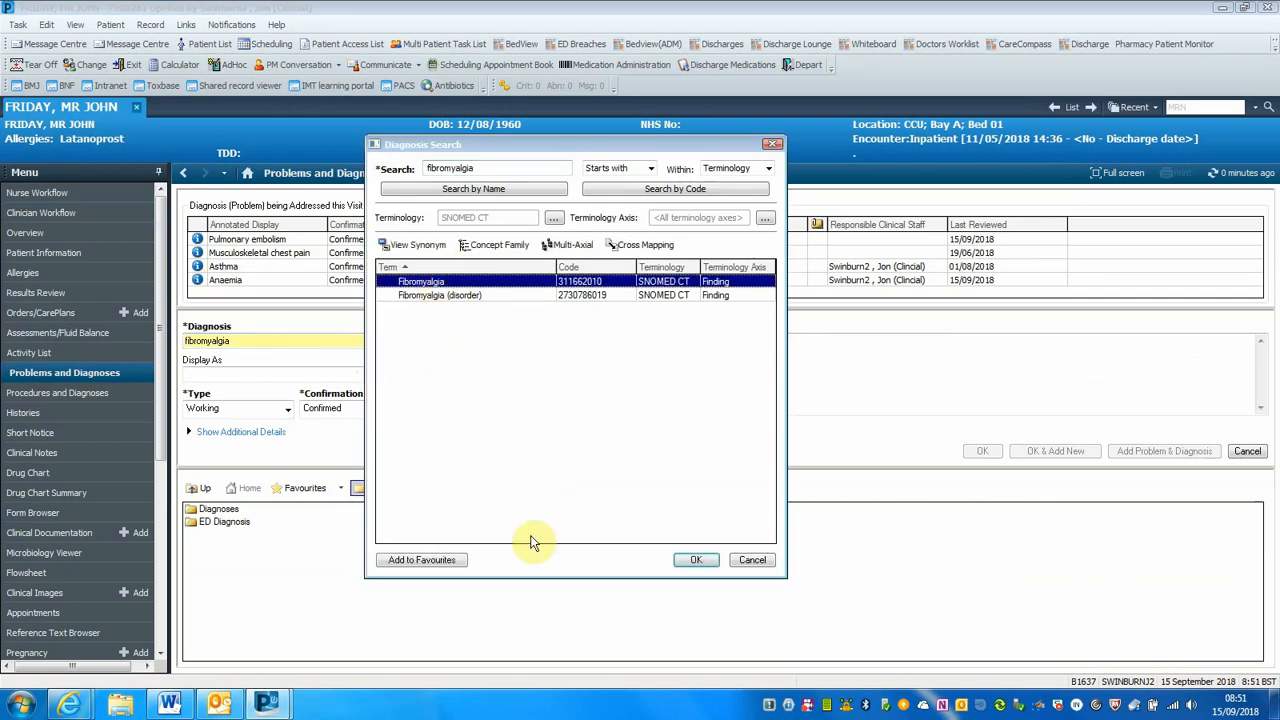
{"action": "left_click", "coordinate": [696, 561]}
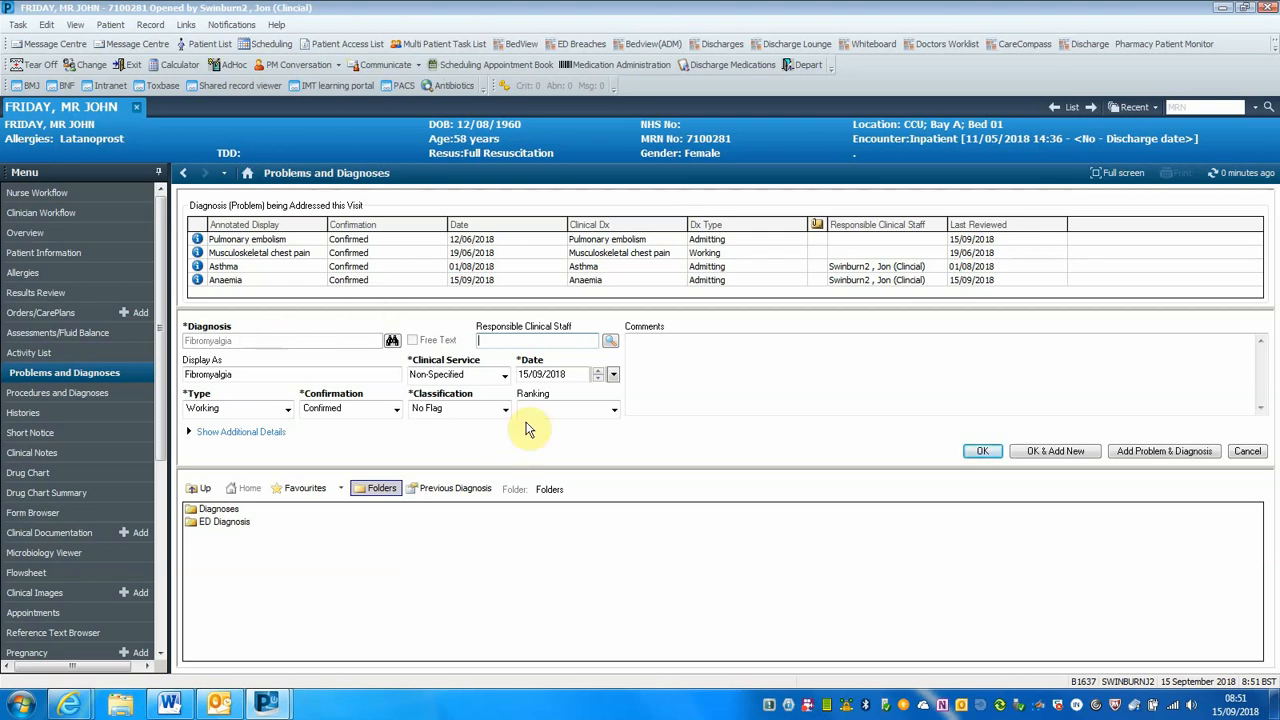
{"action": "left_click", "coordinate": [972, 452]}
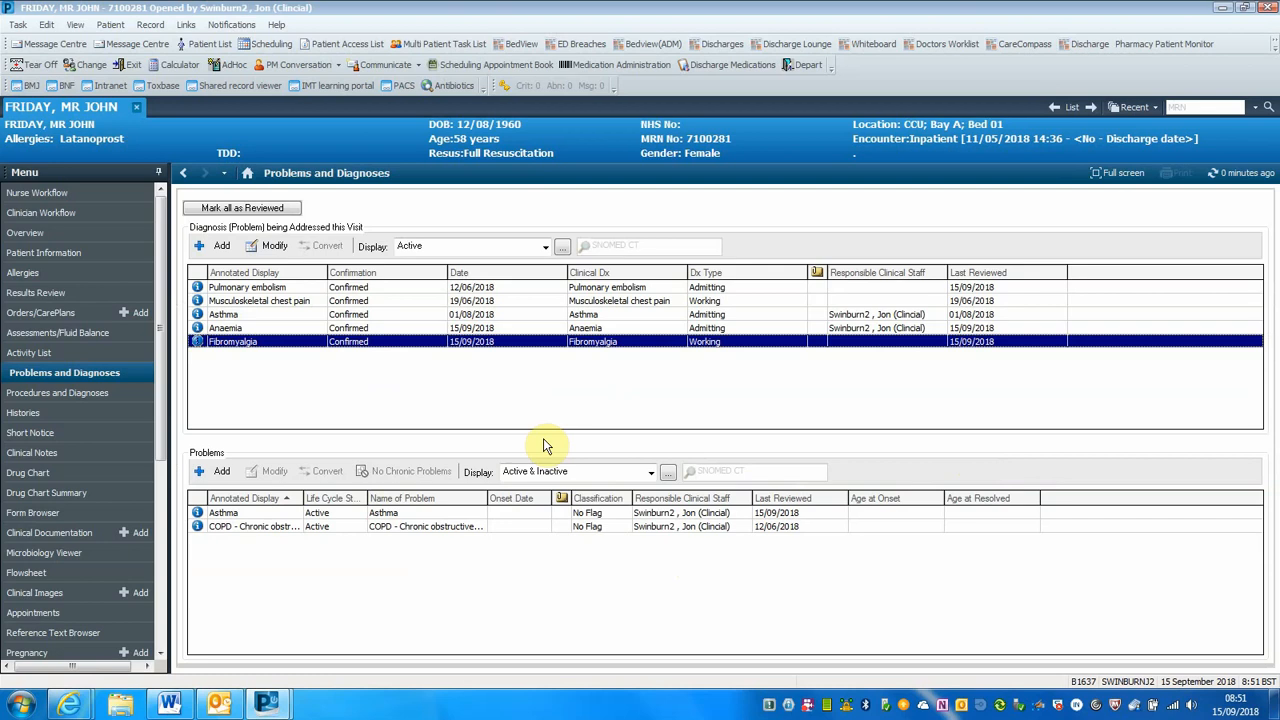
Start a new entry in the Problems section and review the available Classification options, keeping No Flag
{"action": "left_click", "coordinate": [219, 474]}
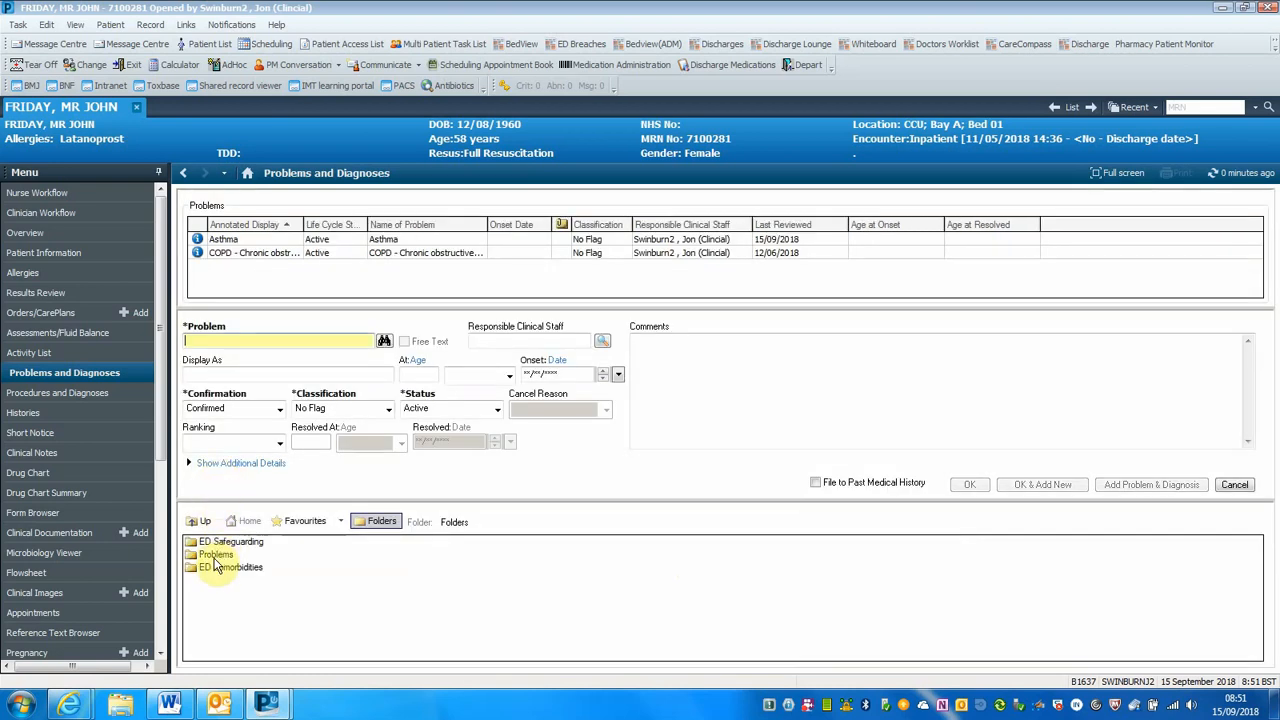
{"action": "left_click", "coordinate": [387, 410]}
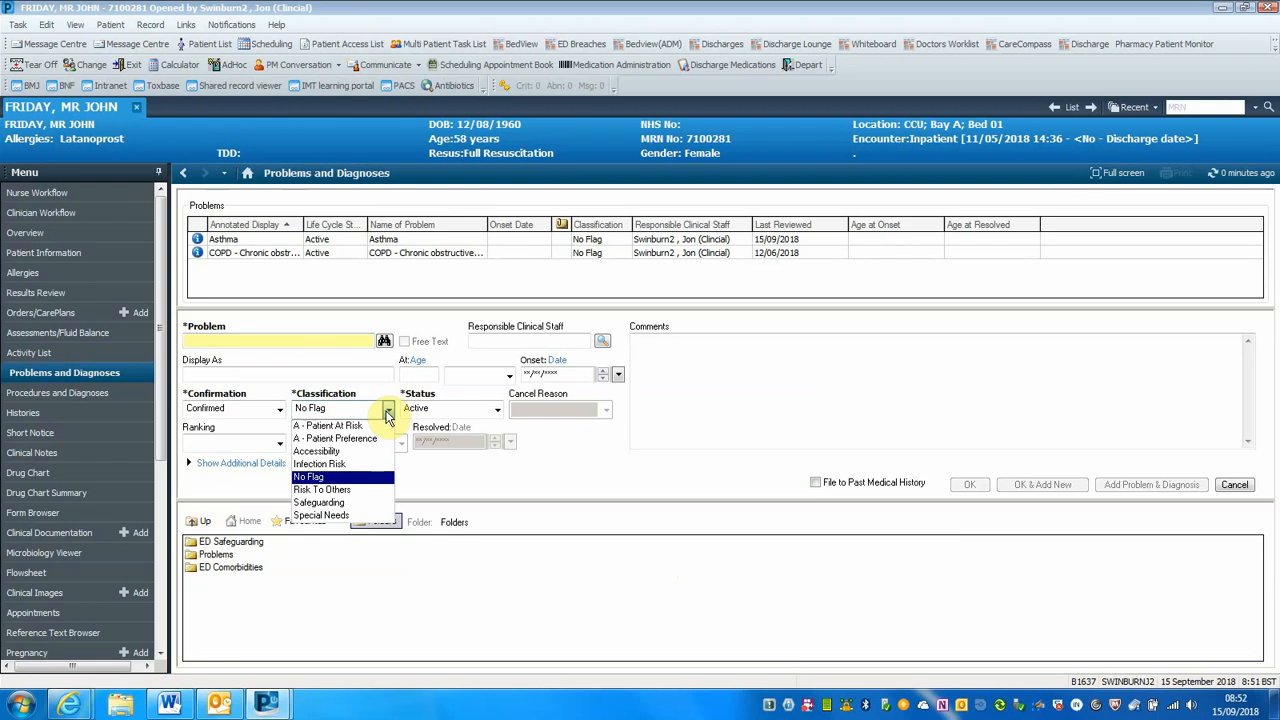
{"action": "left_click", "coordinate": [388, 414]}
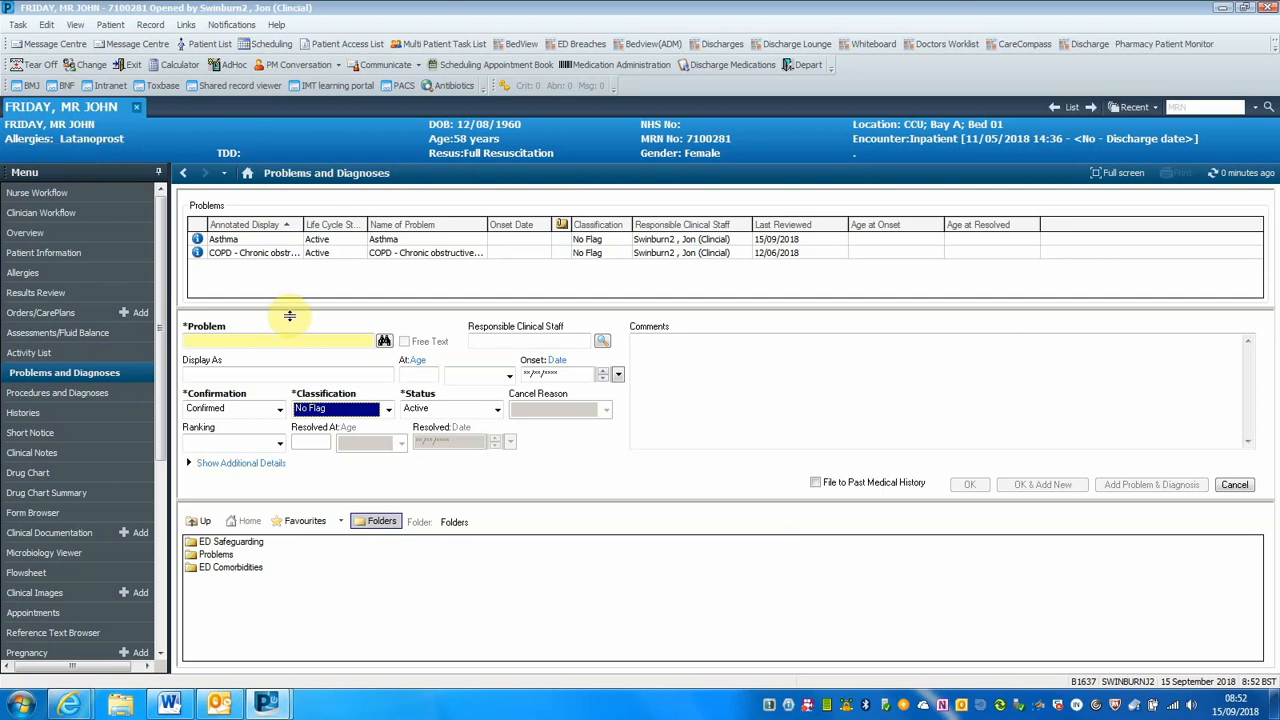
{"action": "left_click", "coordinate": [388, 414]}
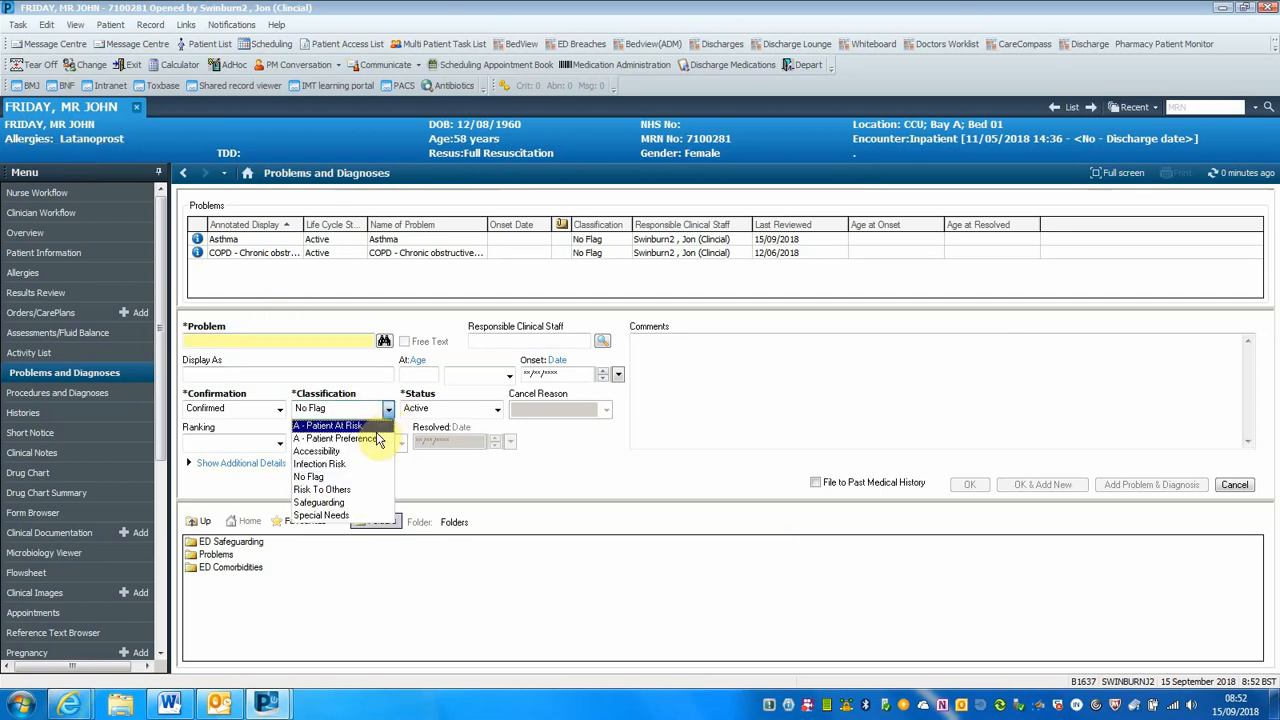
{"action": "left_click", "coordinate": [443, 484]}
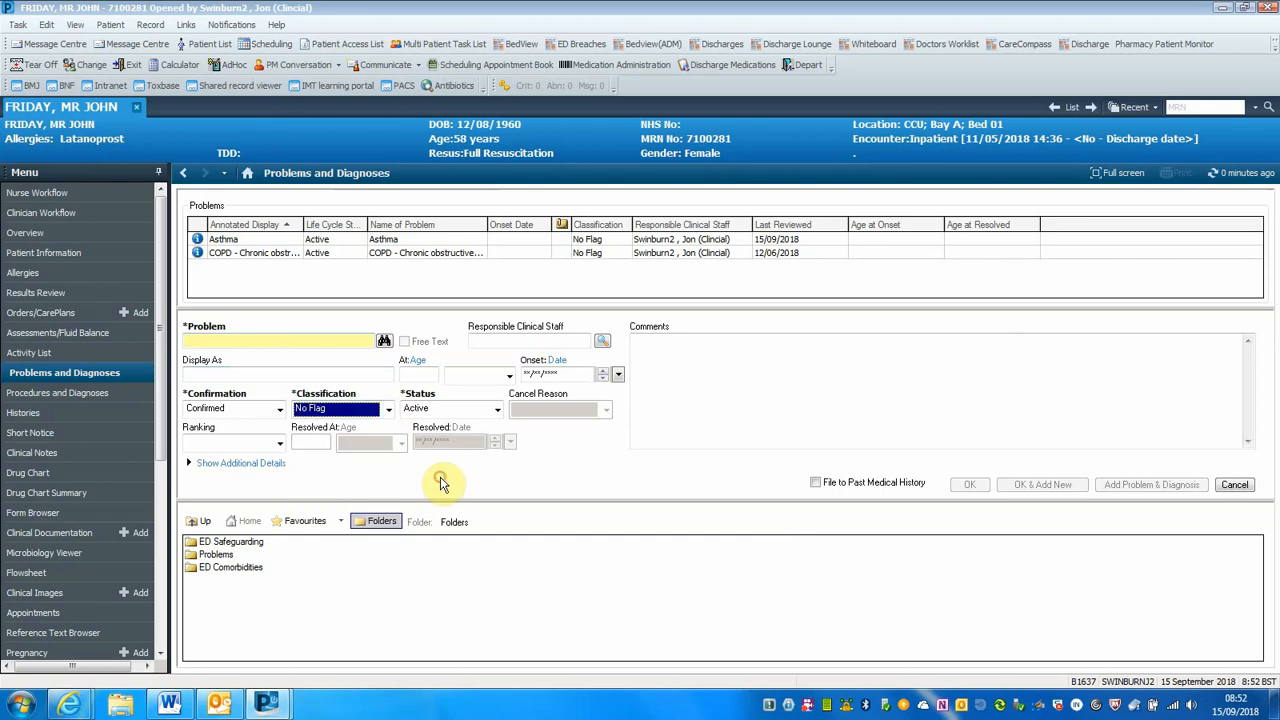
Add Vulnerable adult to the Problems section from the Alerts - Patient At Risk folder, keeping the No Flag classification
{"action": "double_click", "coordinate": [216, 556]}
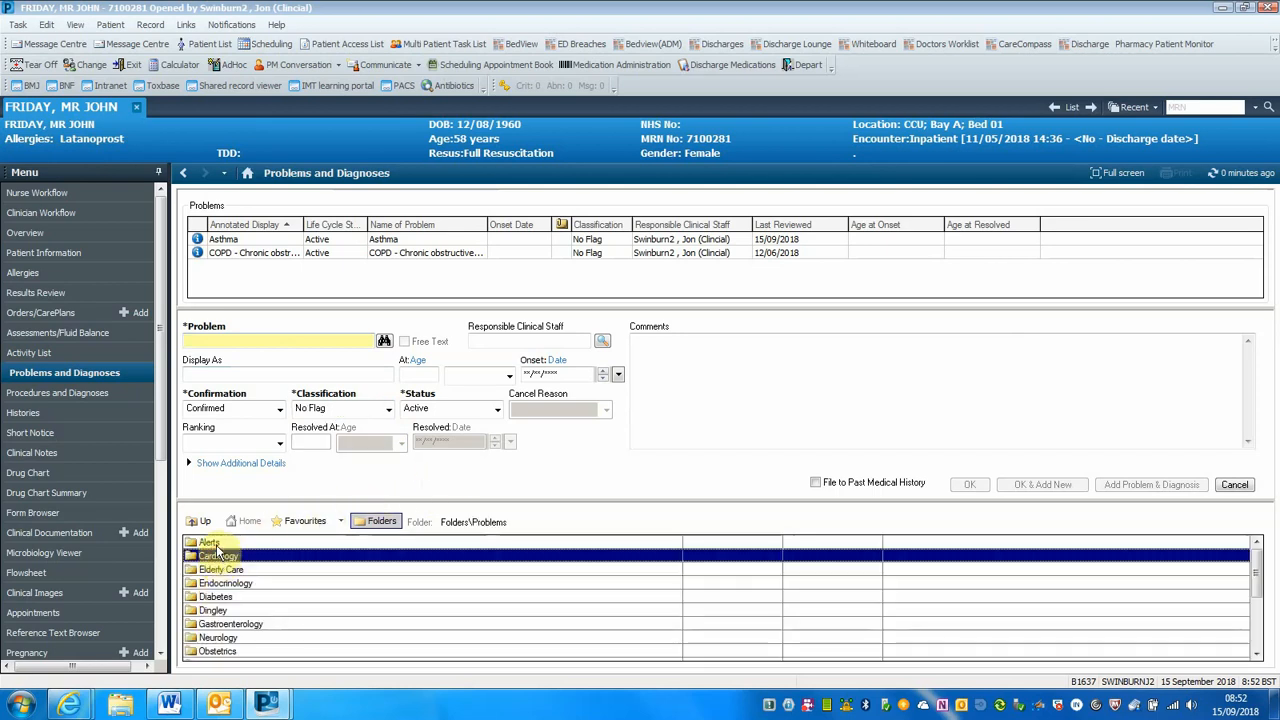
{"action": "double_click", "coordinate": [215, 544]}
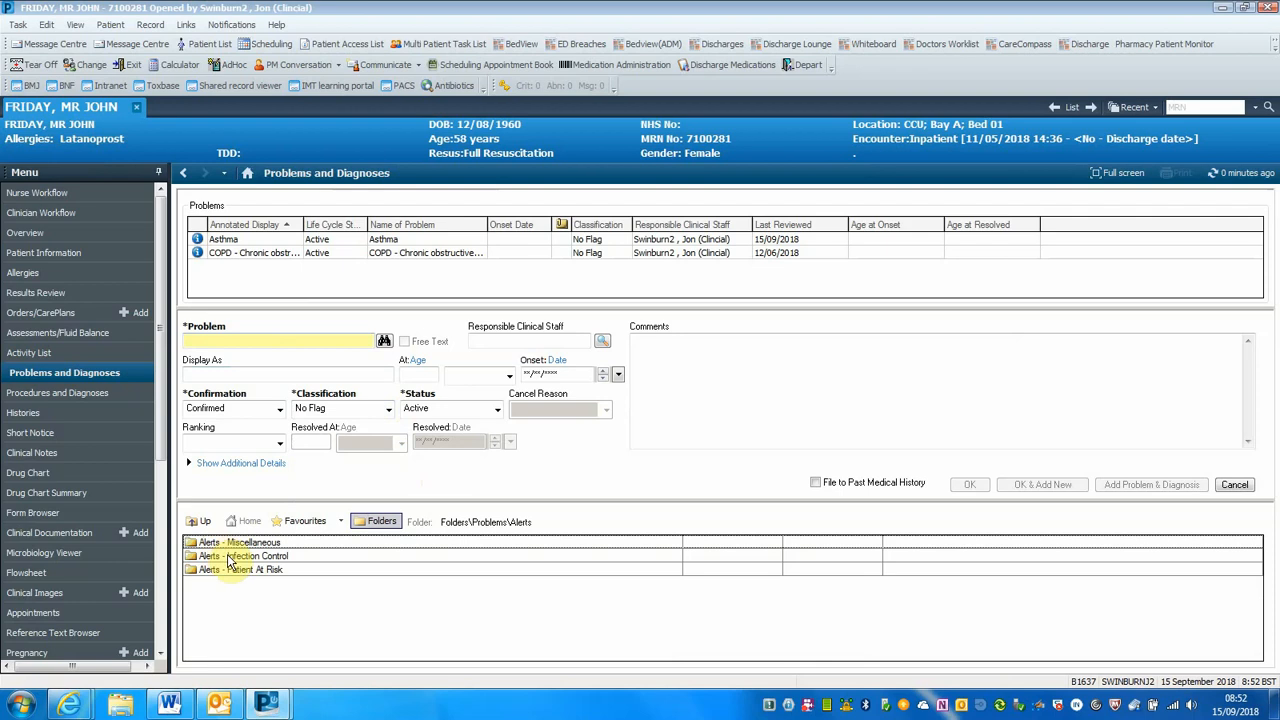
{"action": "double_click", "coordinate": [237, 574]}
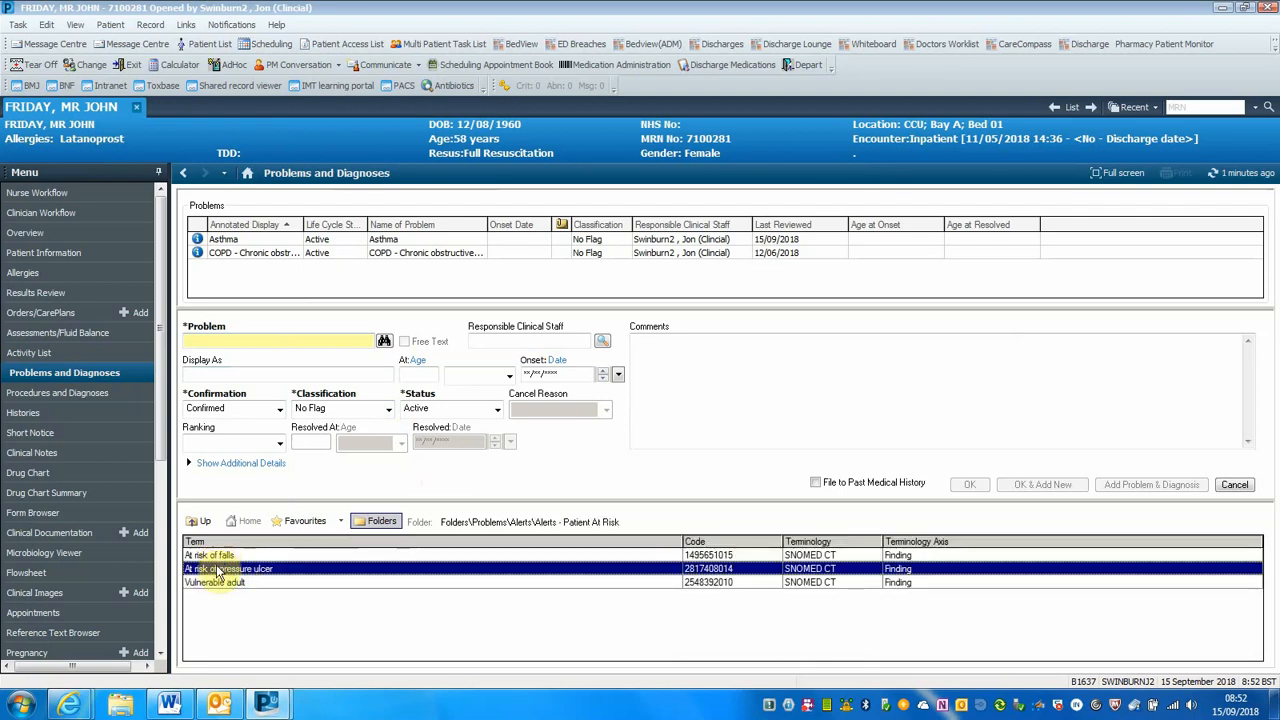
{"action": "left_click", "coordinate": [218, 584]}
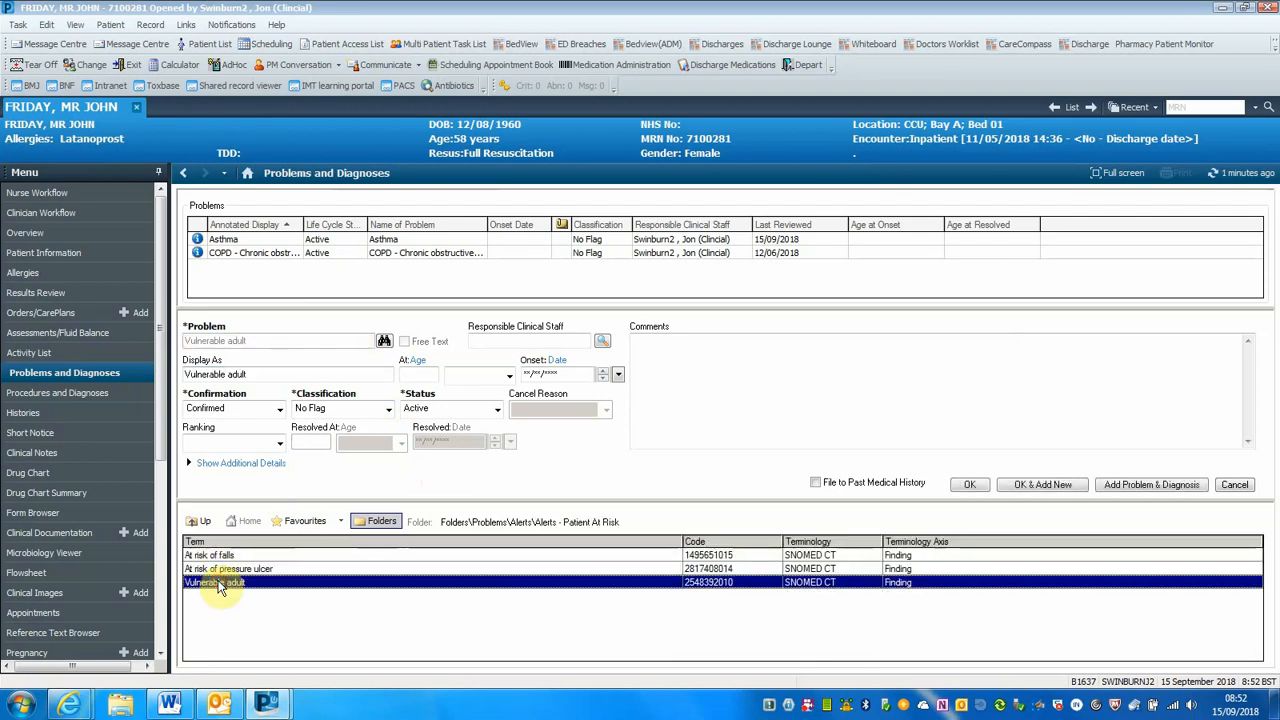
{"action": "left_click", "coordinate": [972, 485]}
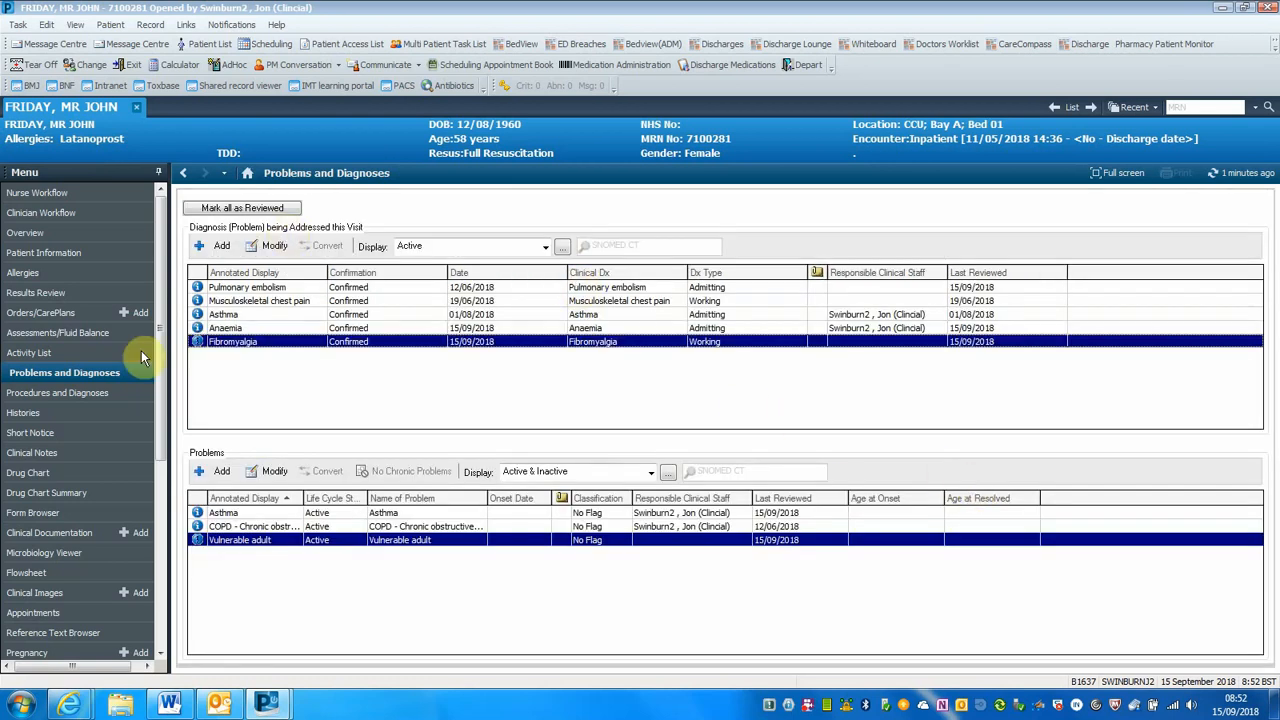
Refresh the Clinician Workflow page, resolve the Vulnerable adult problem in the problem list and expand the Historical section
{"action": "left_click", "coordinate": [58, 213]}
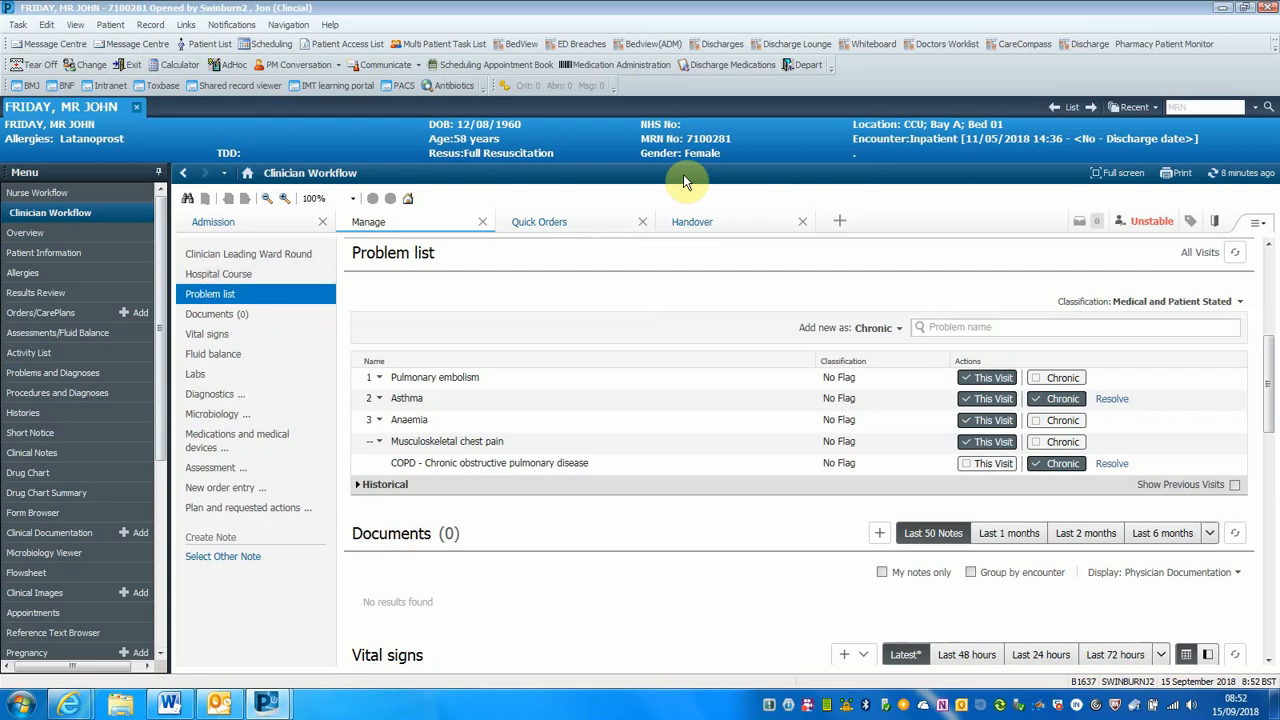
{"action": "left_click", "coordinate": [1216, 174]}
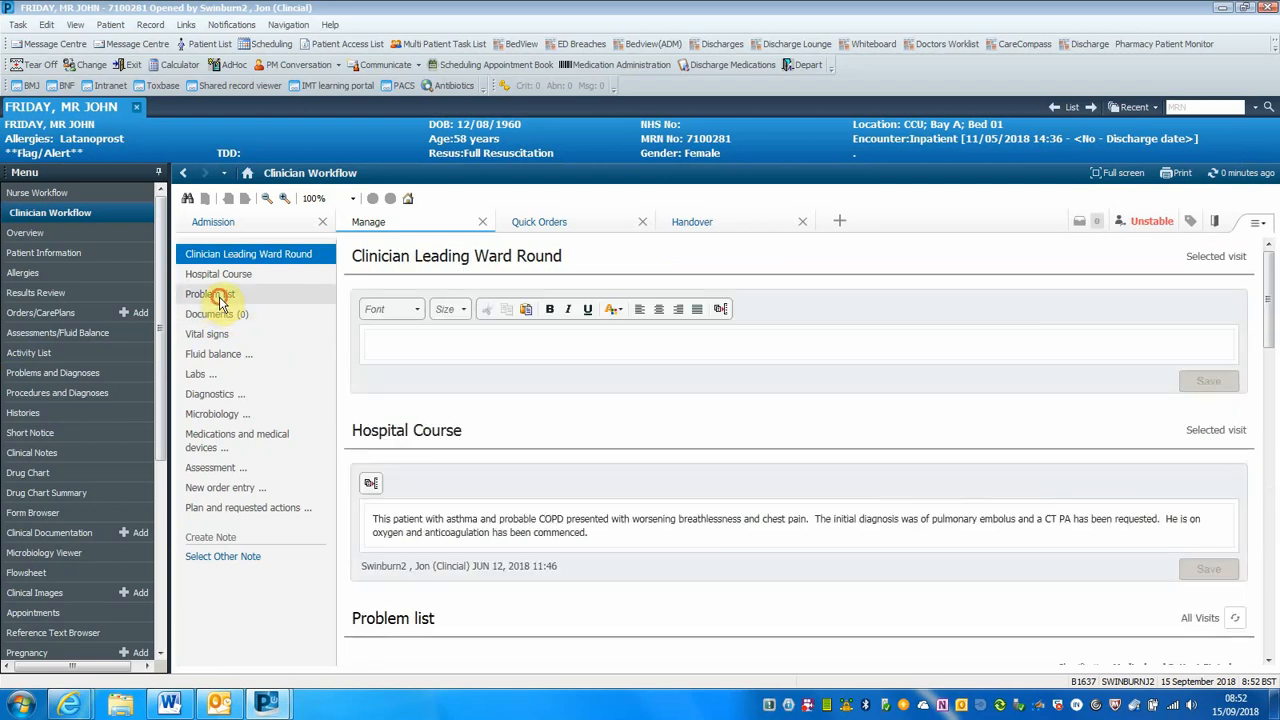
{"action": "left_click", "coordinate": [217, 298]}
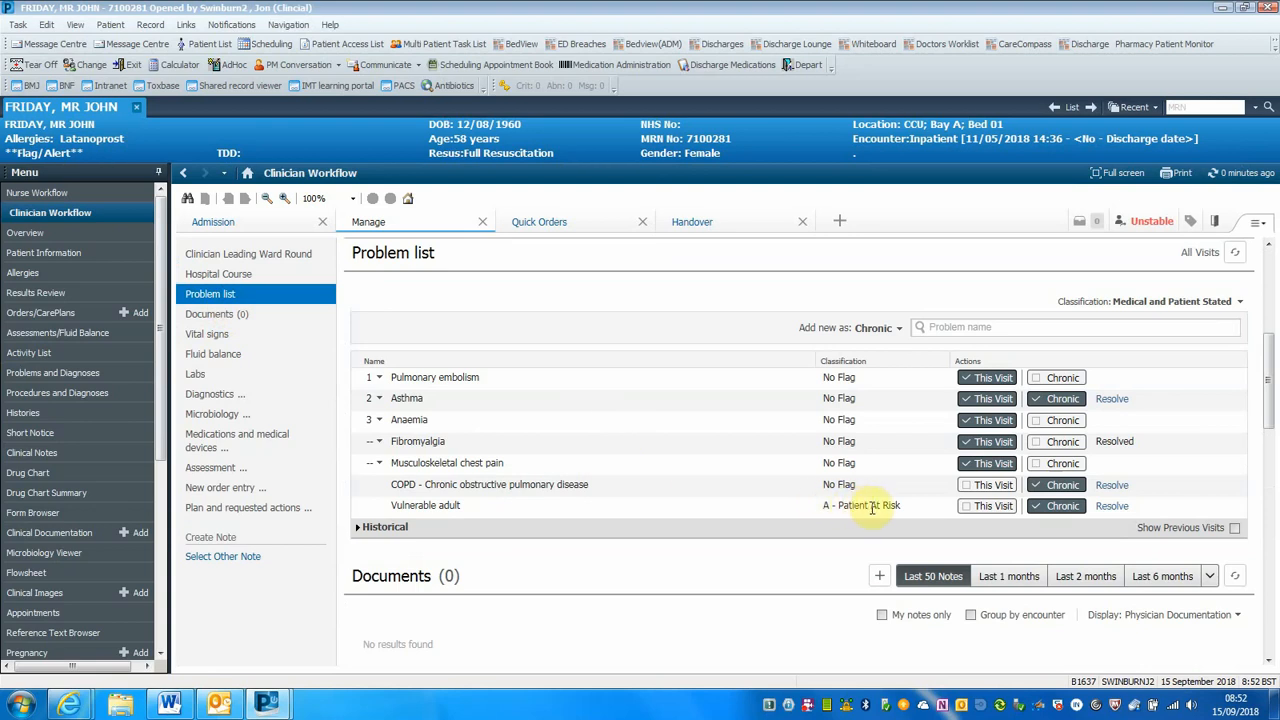
{"action": "left_click", "coordinate": [1112, 506]}
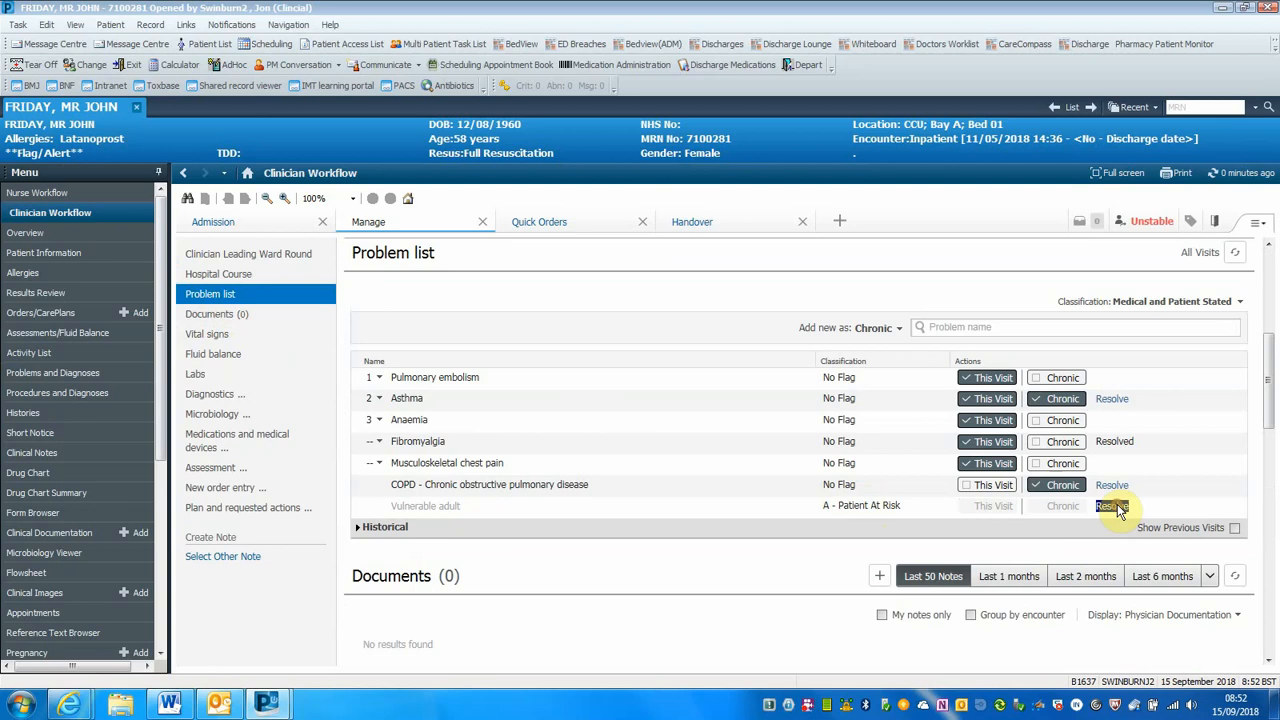
{"action": "left_click", "coordinate": [357, 506]}
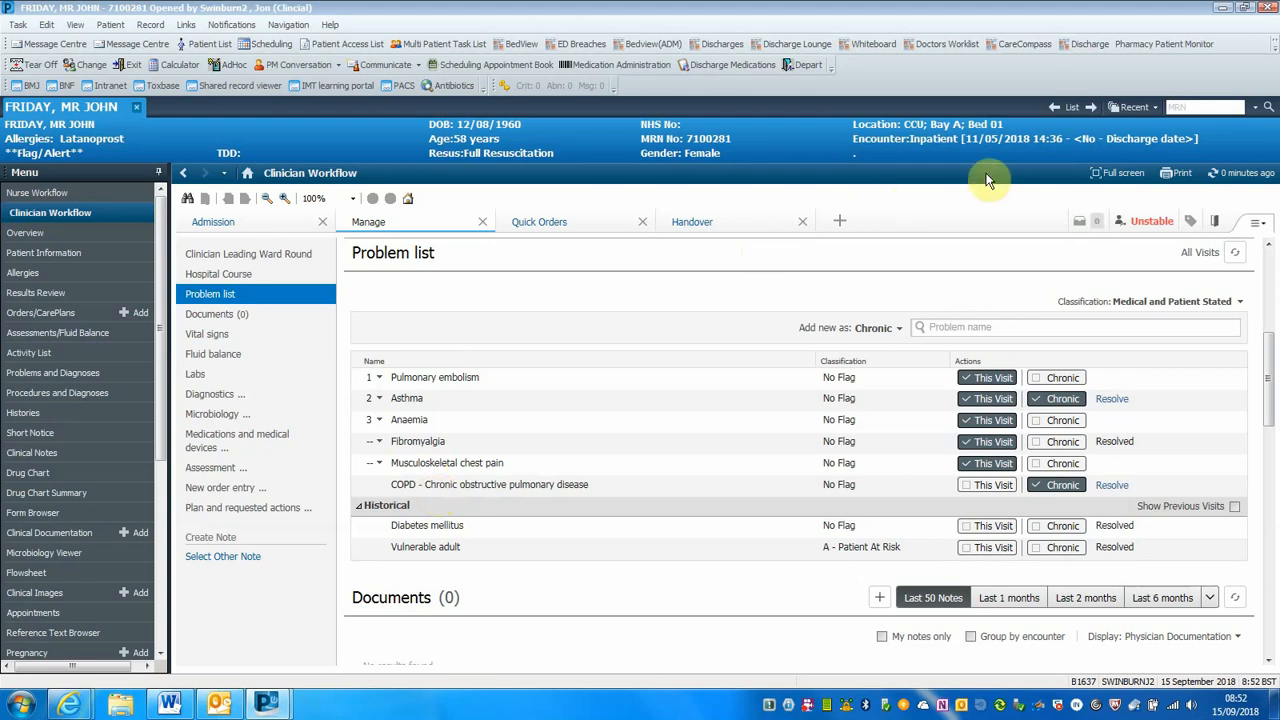
Check the diagnosis entry in the Depart Process, and change the Pulmonary embolism diagnosis type to Discharge from the problem list
{"action": "left_click", "coordinate": [805, 70]}
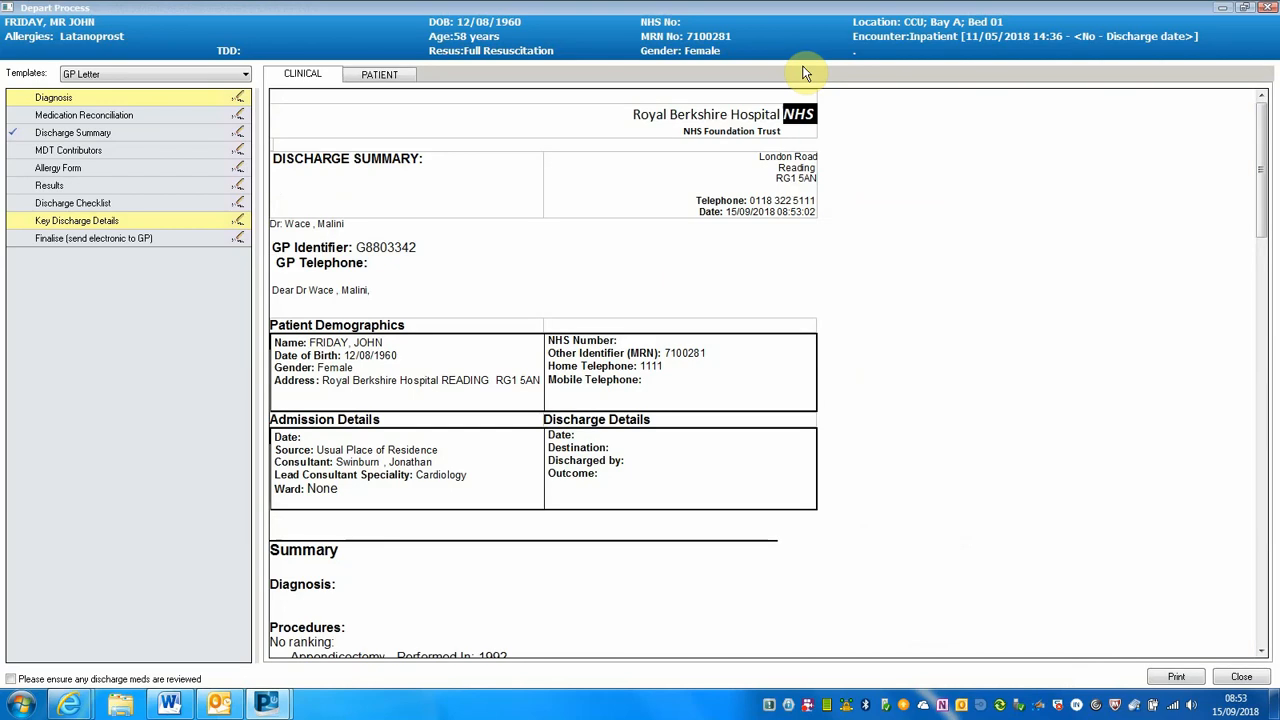
{"action": "left_click", "coordinate": [239, 100]}
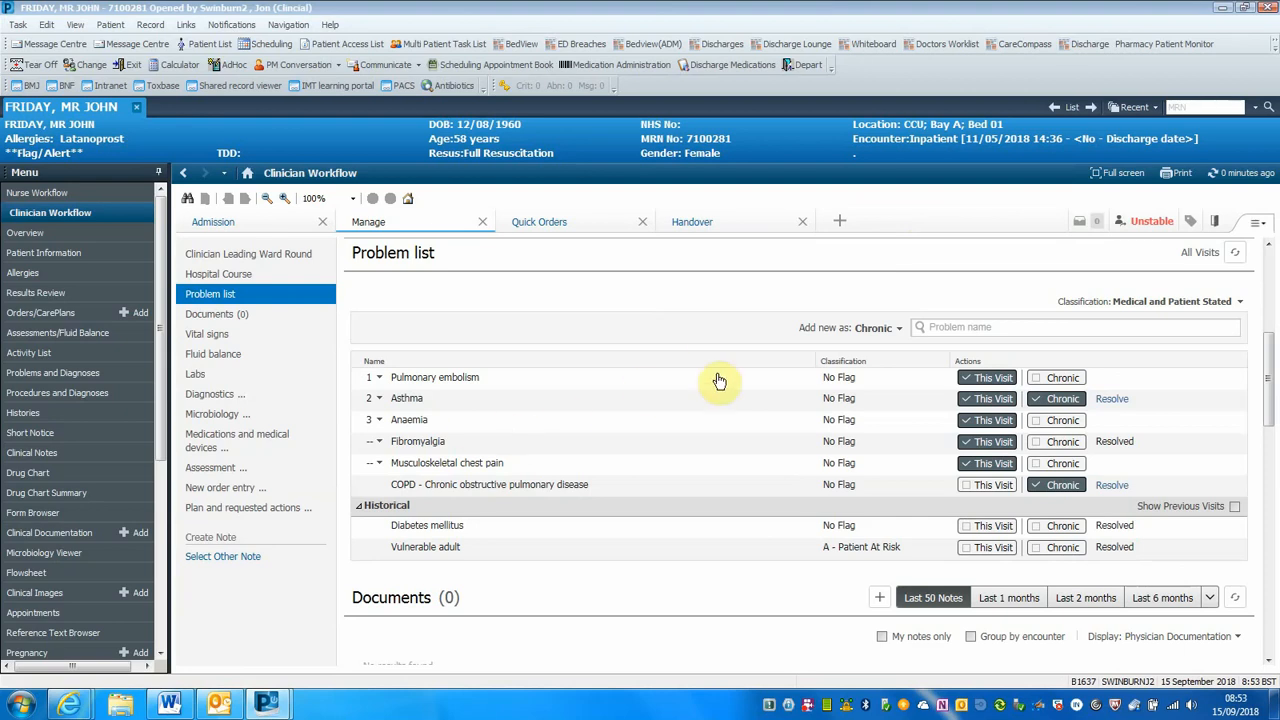
{"action": "left_click", "coordinate": [567, 380]}
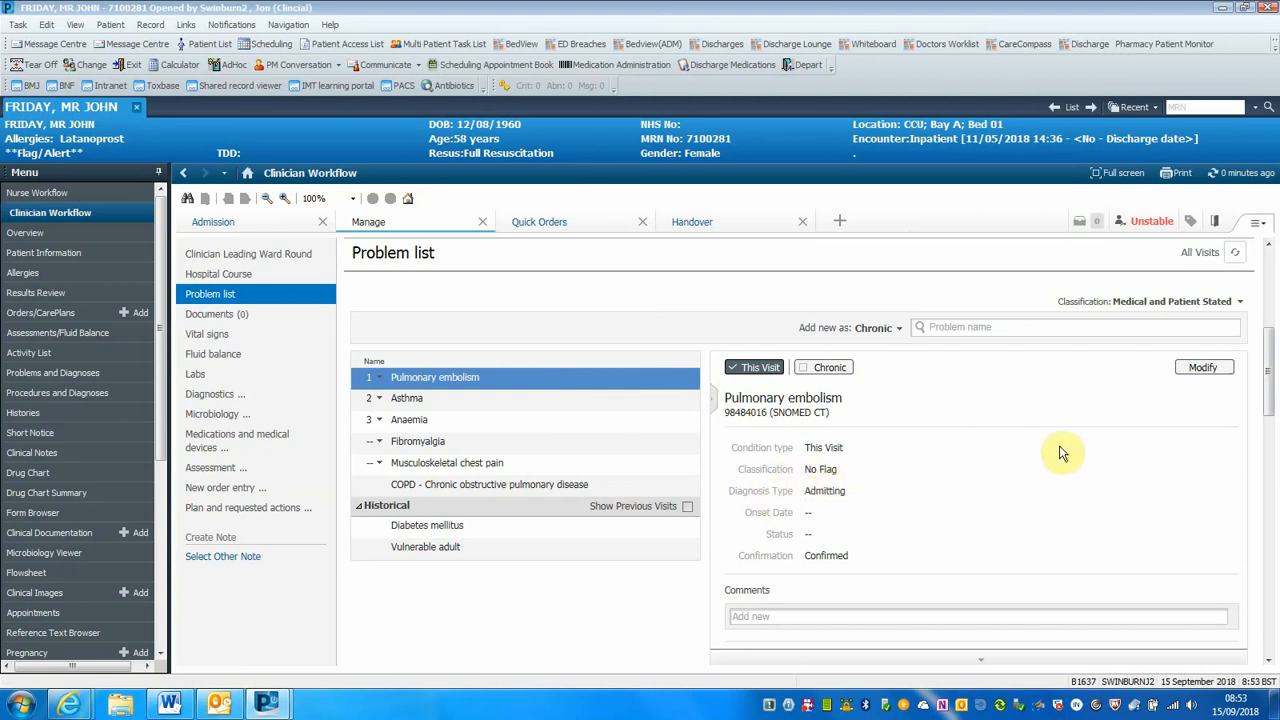
{"action": "left_click", "coordinate": [1204, 368]}
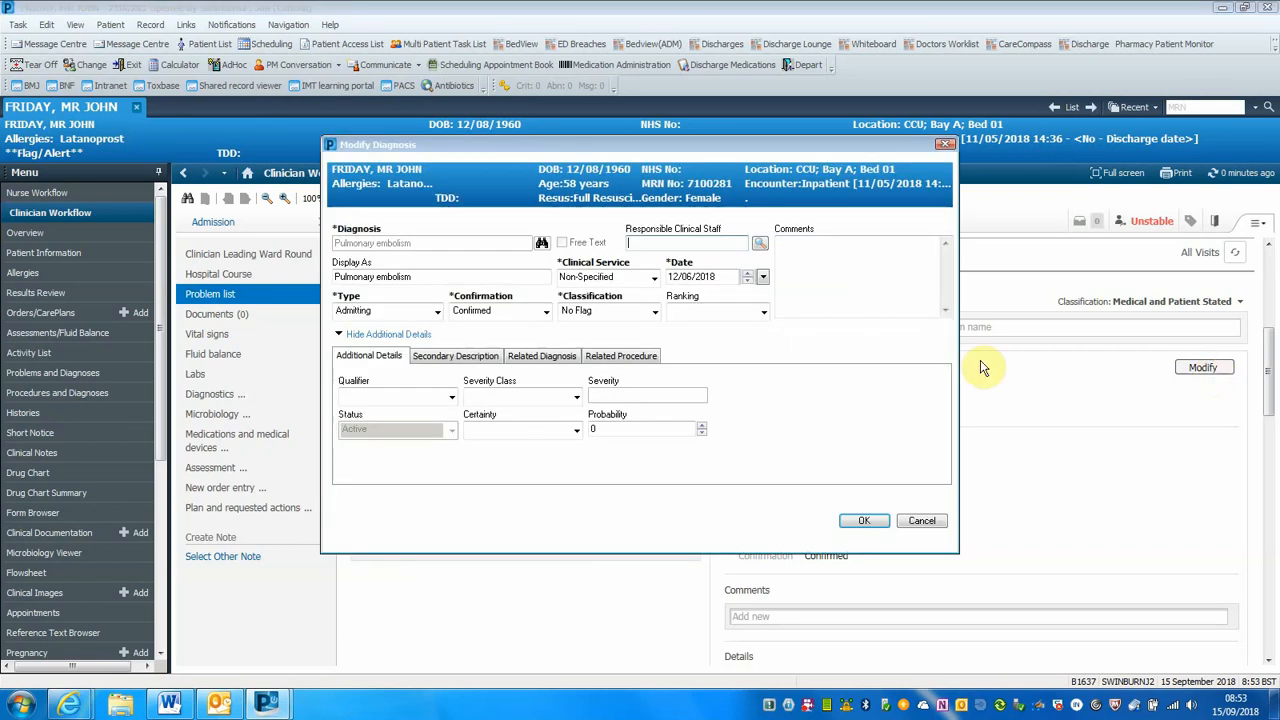
{"action": "left_click", "coordinate": [436, 312]}
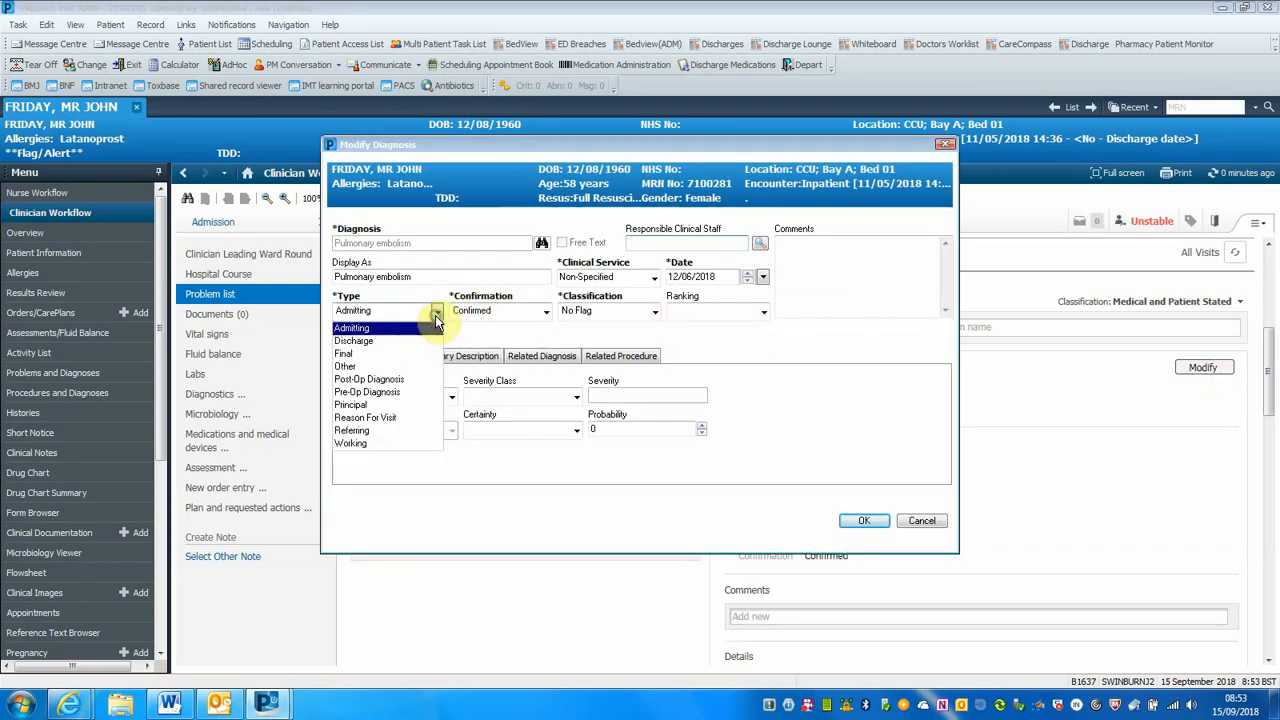
{"action": "left_click", "coordinate": [393, 341]}
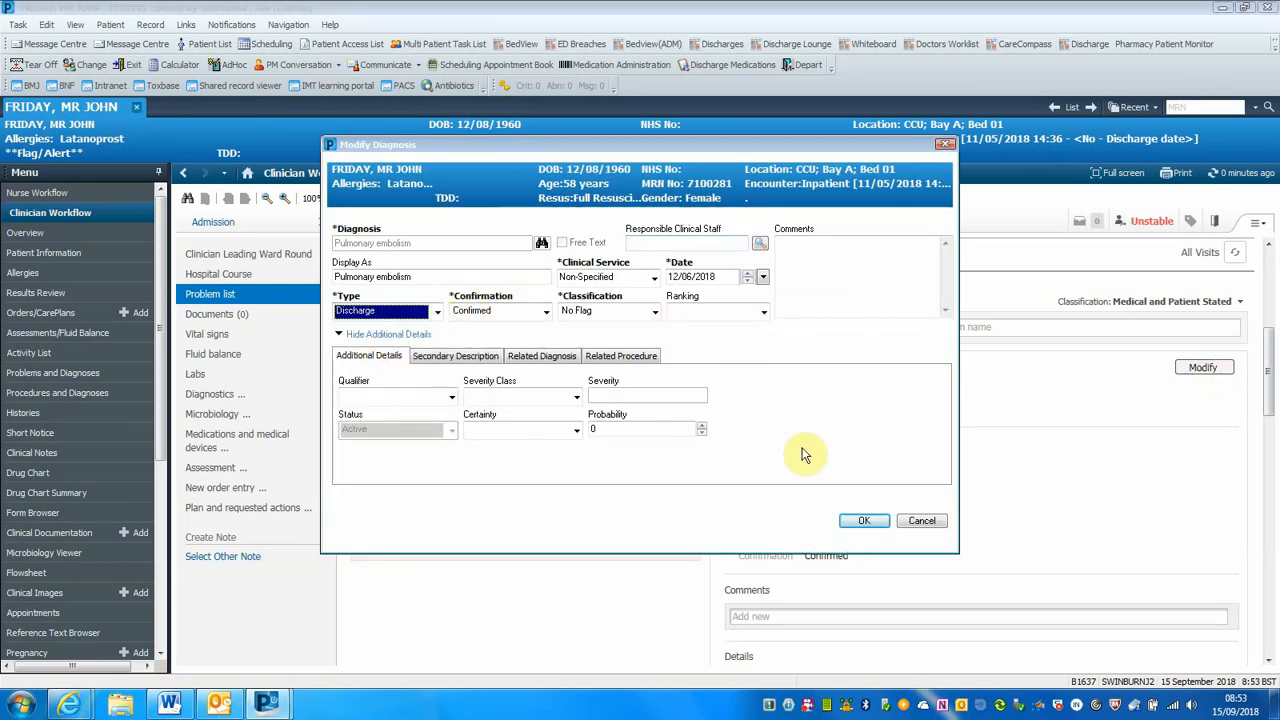
{"action": "left_click", "coordinate": [872, 521]}
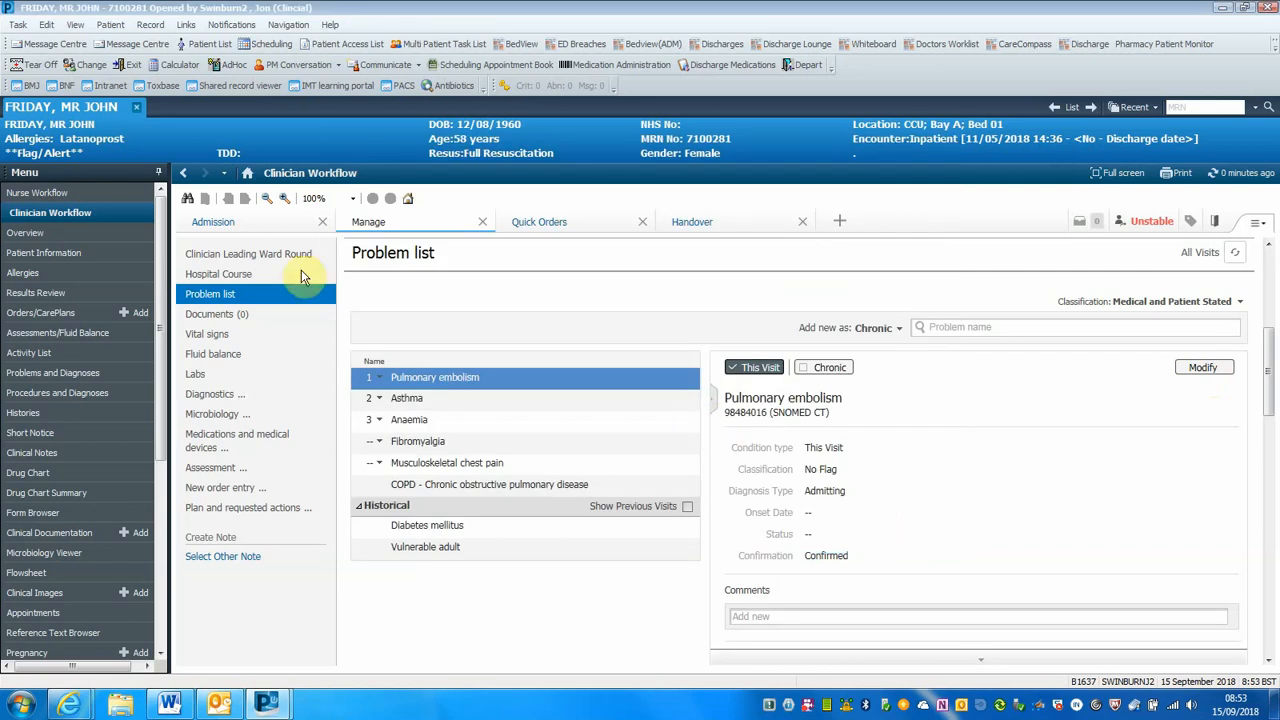
On the Problems and Diagnoses page, modify the Asthma diagnosis being addressed this visit to type Discharge
{"action": "left_click", "coordinate": [33, 375]}
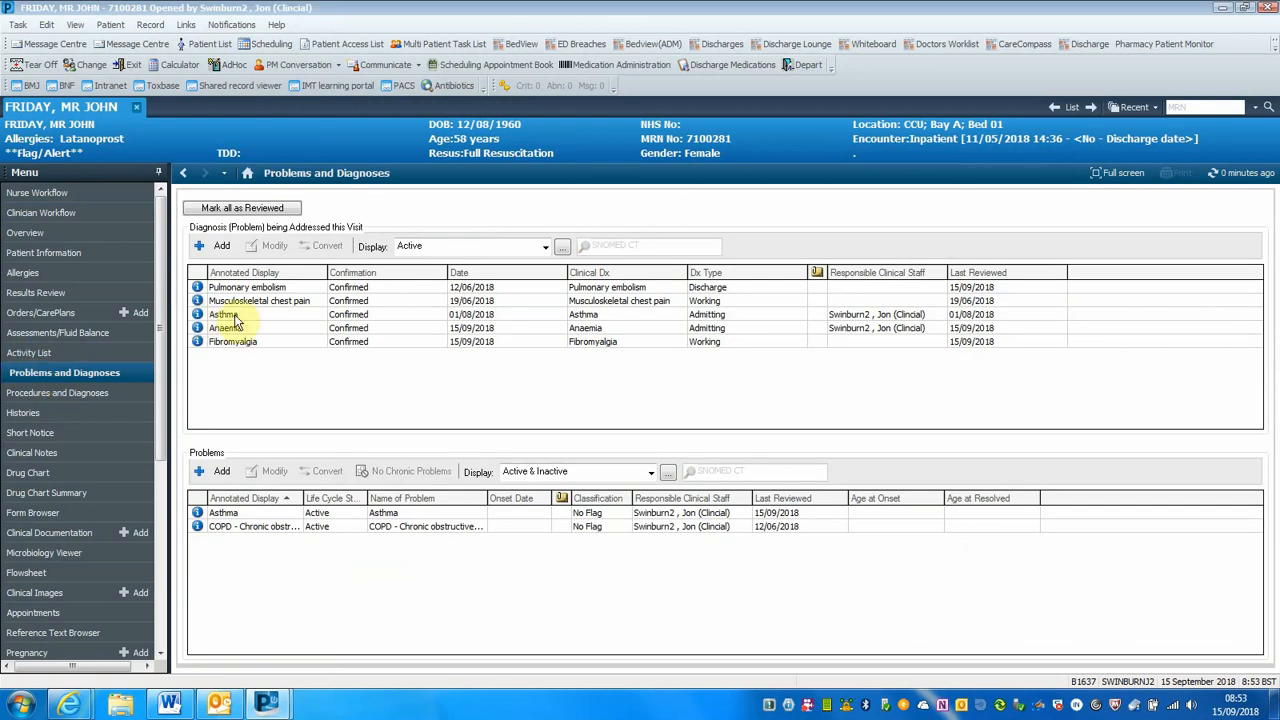
{"action": "left_click", "coordinate": [250, 316]}
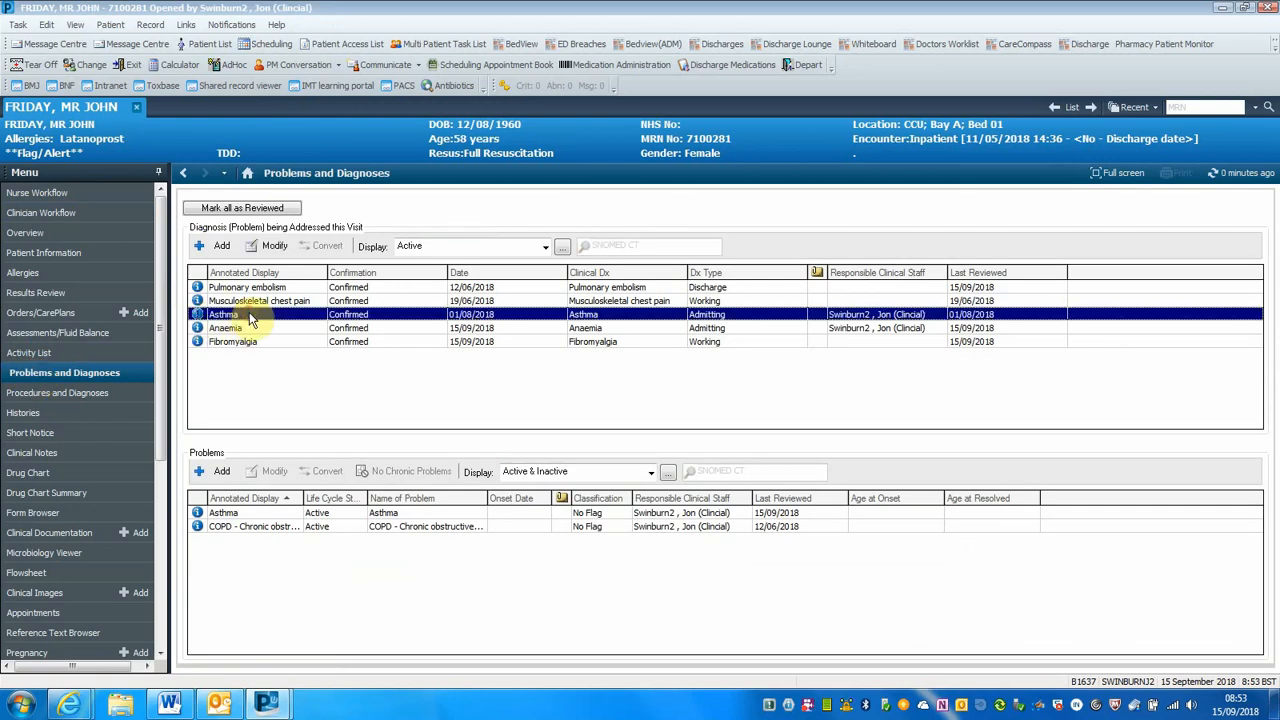
{"action": "left_click", "coordinate": [272, 247]}
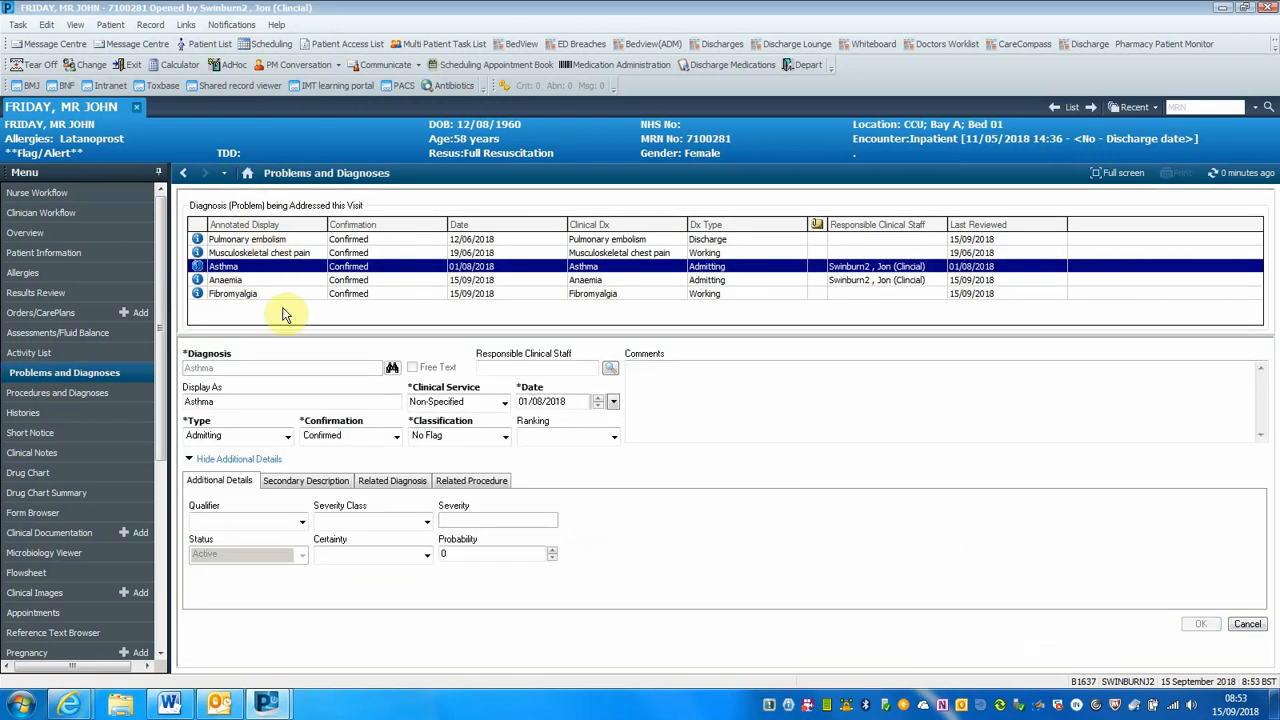
{"action": "left_click", "coordinate": [287, 437]}
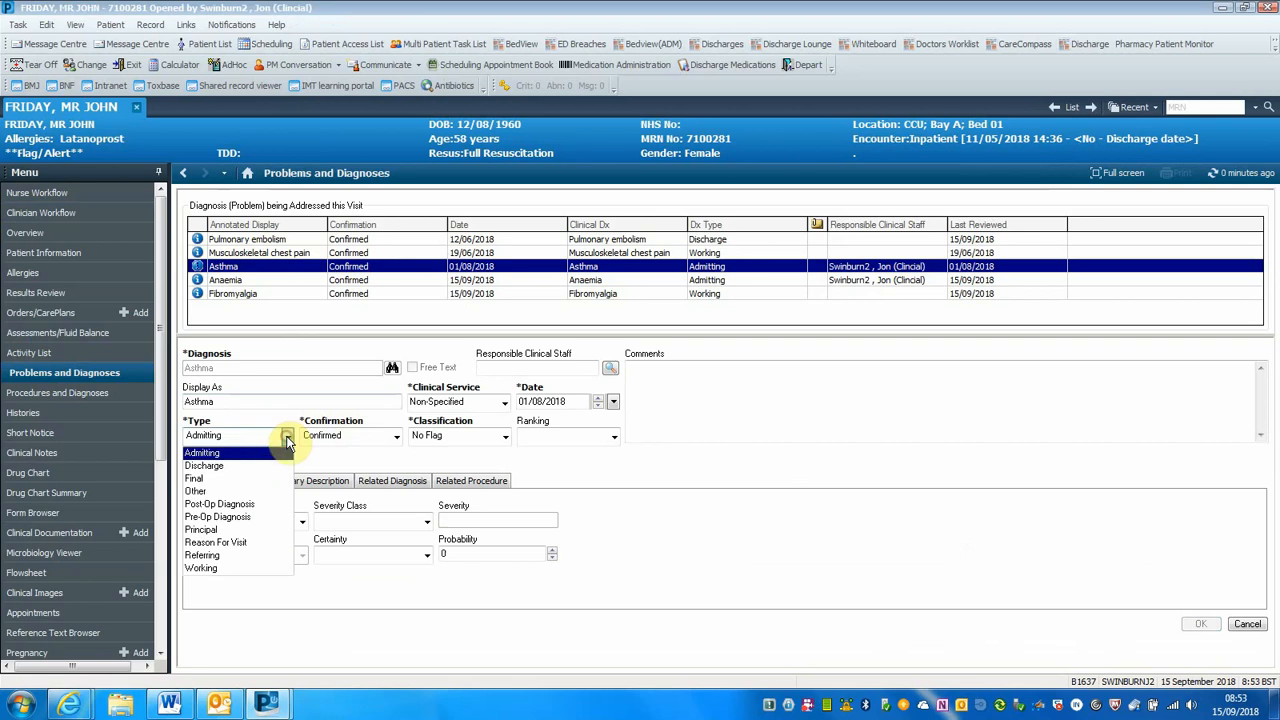
{"action": "left_click", "coordinate": [236, 466]}
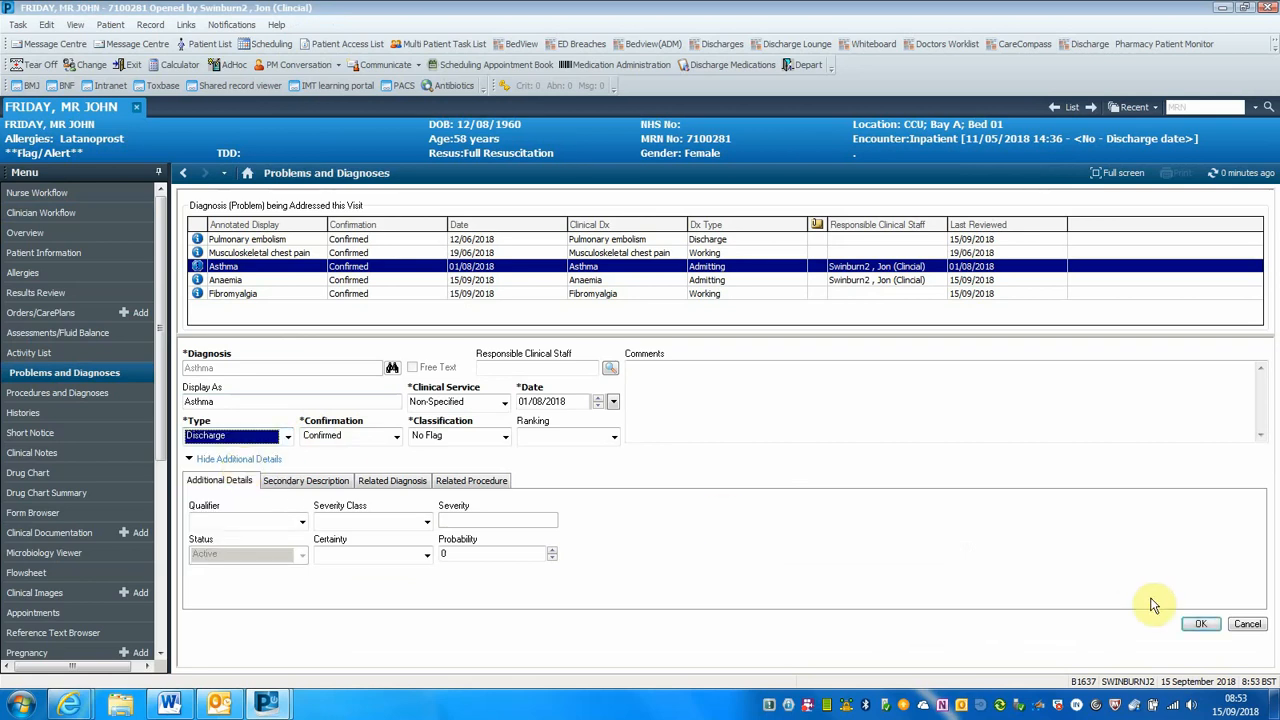
{"action": "left_click", "coordinate": [1201, 624]}
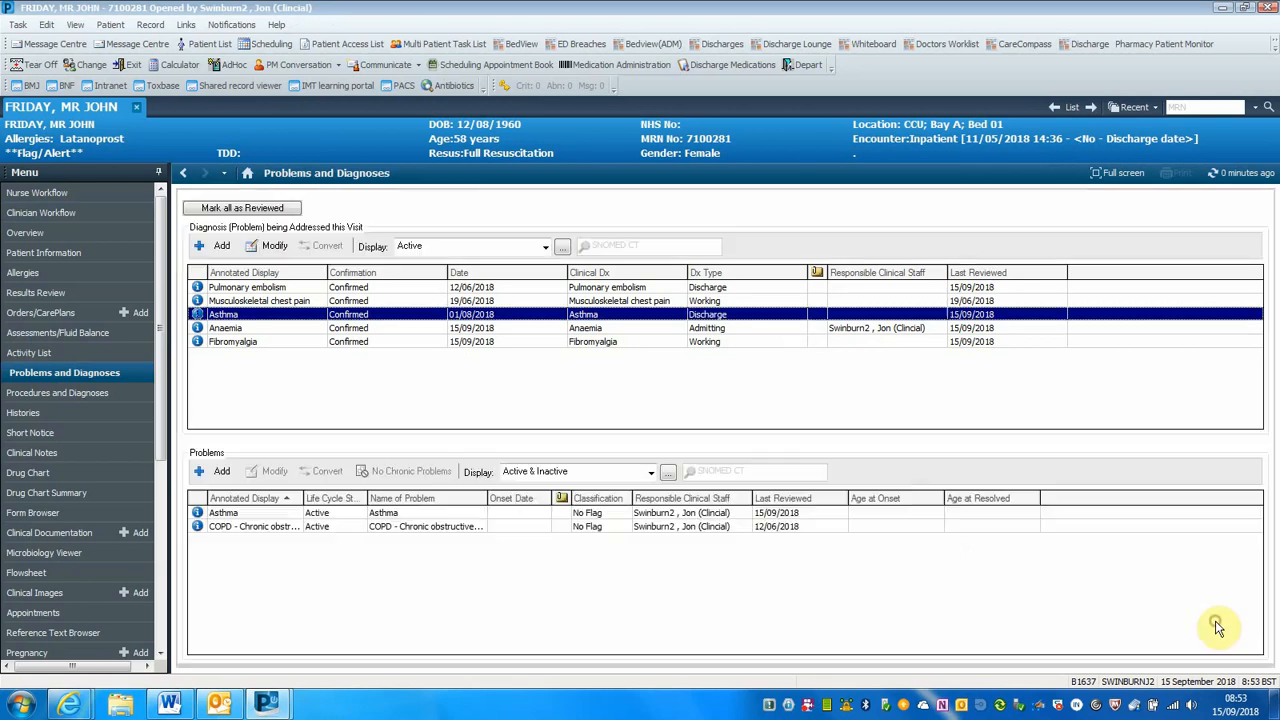
From the Diagnosis section of the Depart Process, change the Anaemia diagnosis type to Discharge and close the diagnosis window
{"action": "left_click", "coordinate": [804, 65]}
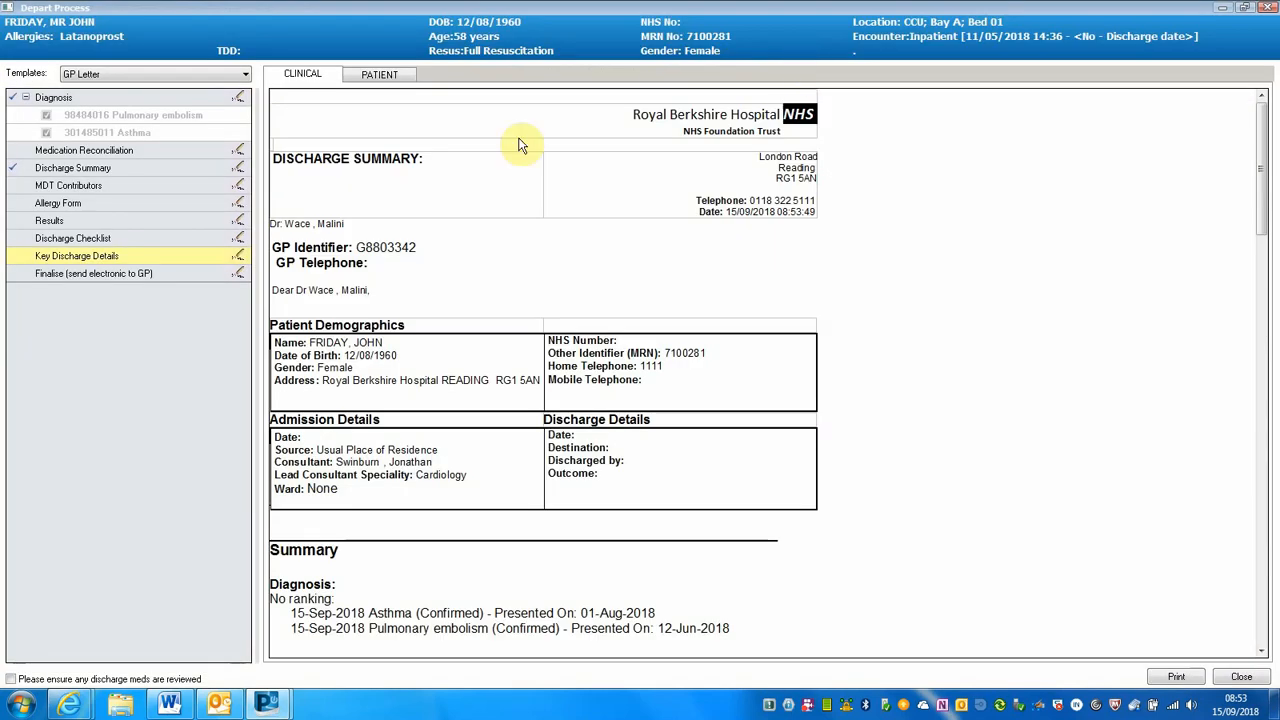
{"action": "left_click", "coordinate": [237, 96]}
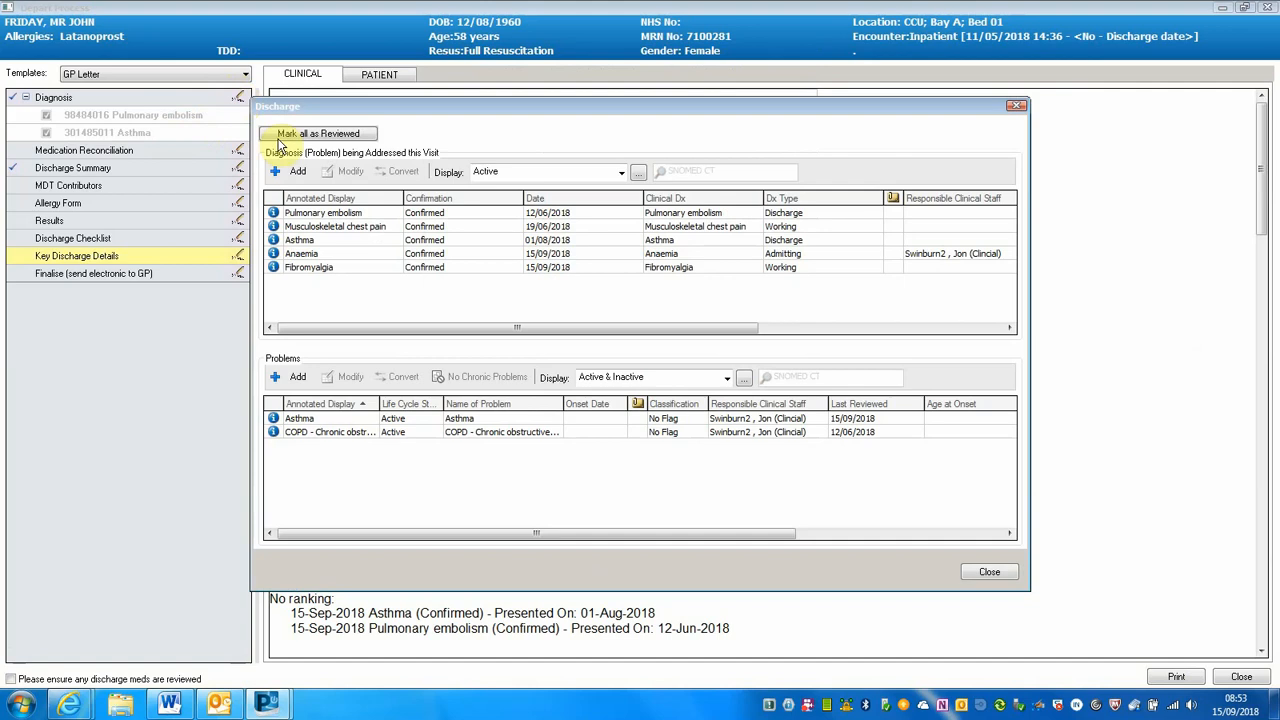
{"action": "left_click", "coordinate": [380, 255]}
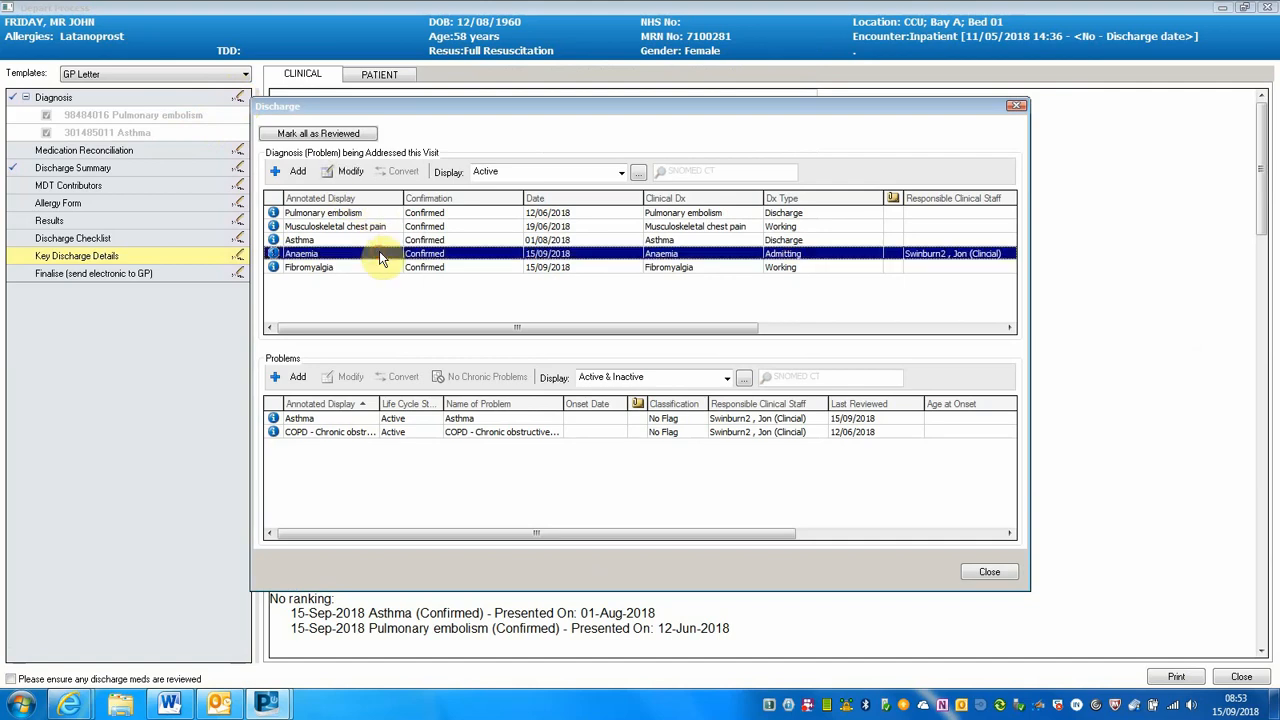
{"action": "left_click", "coordinate": [348, 172]}
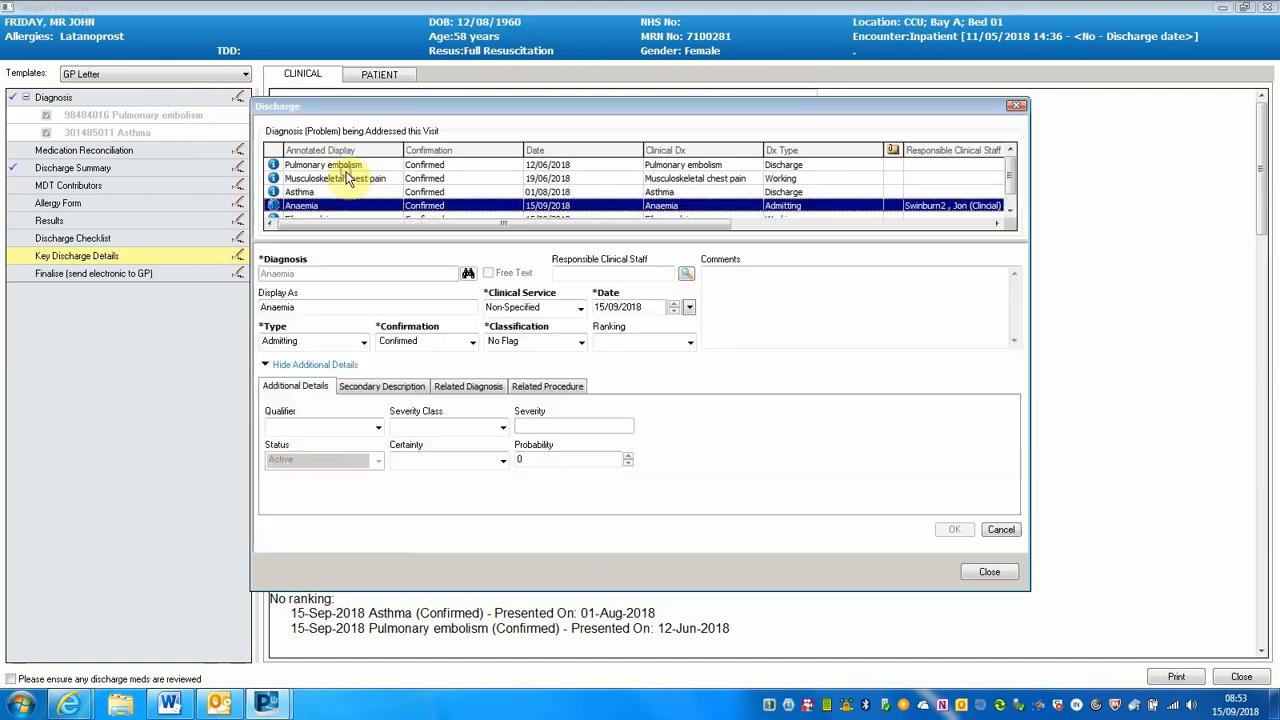
{"action": "left_click", "coordinate": [364, 341]}
{"action": "left_click", "coordinate": [315, 373]}
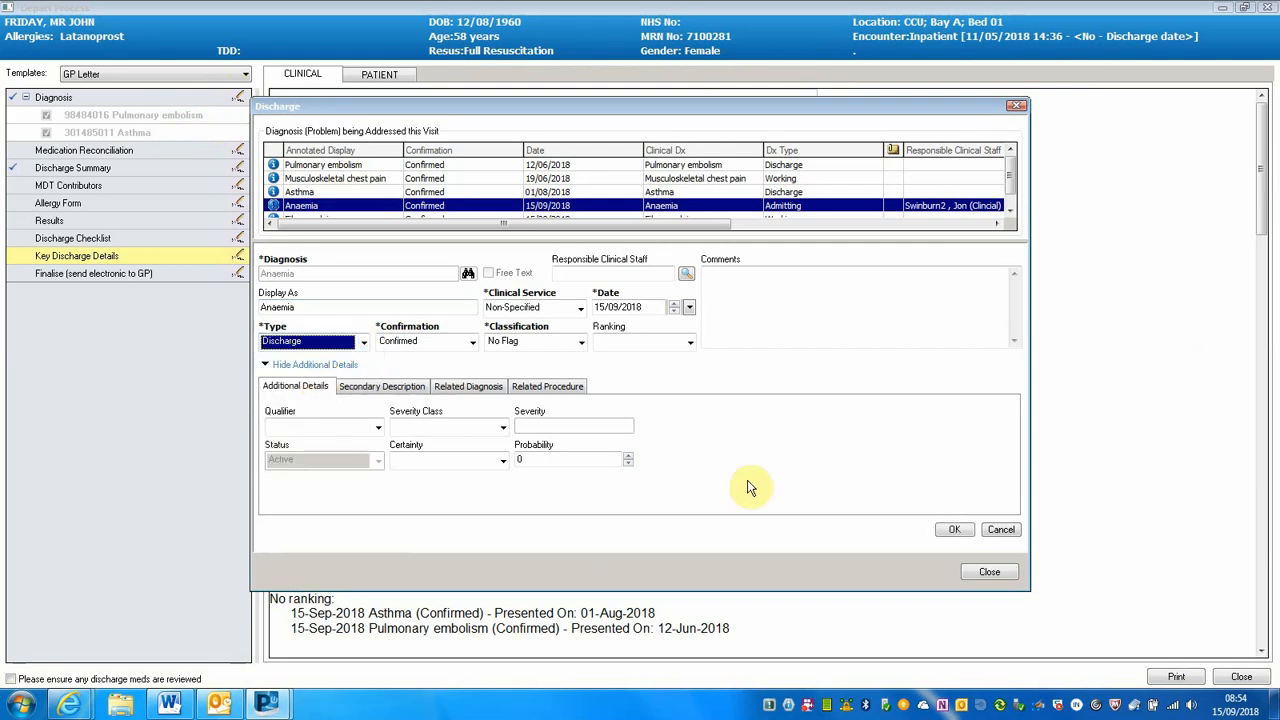
{"action": "left_click", "coordinate": [950, 530]}
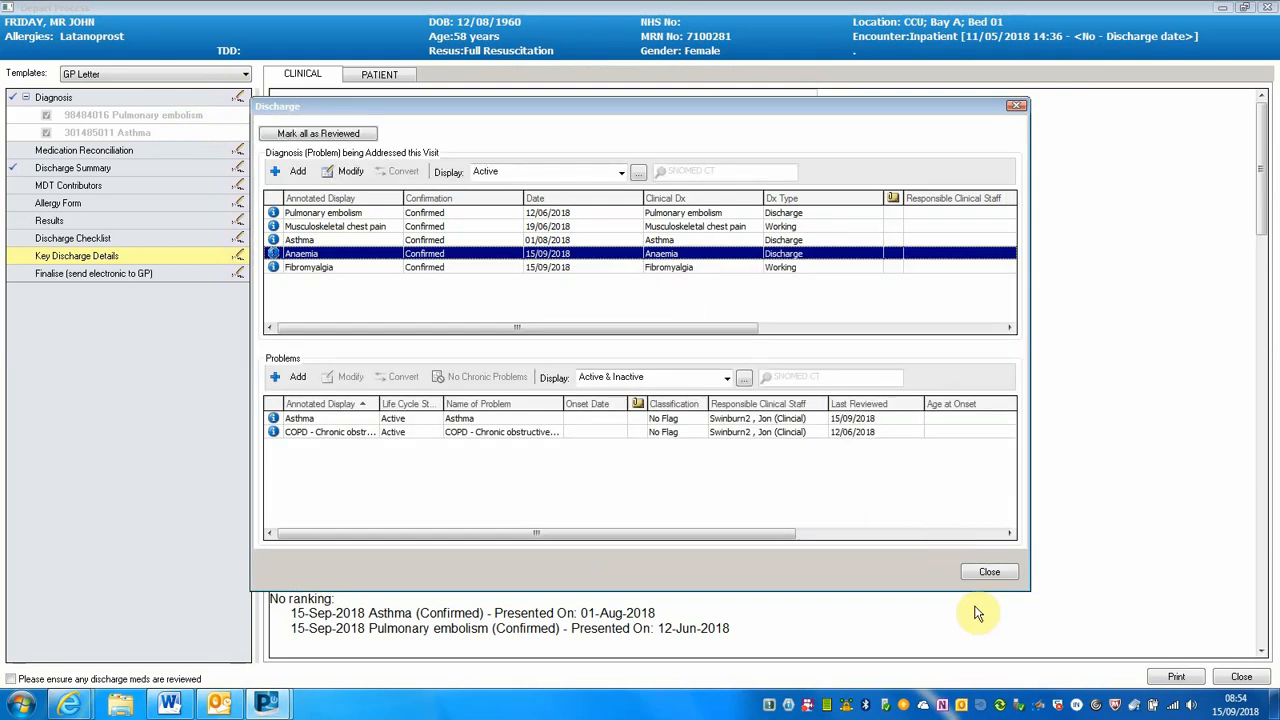
{"action": "left_click", "coordinate": [989, 572]}
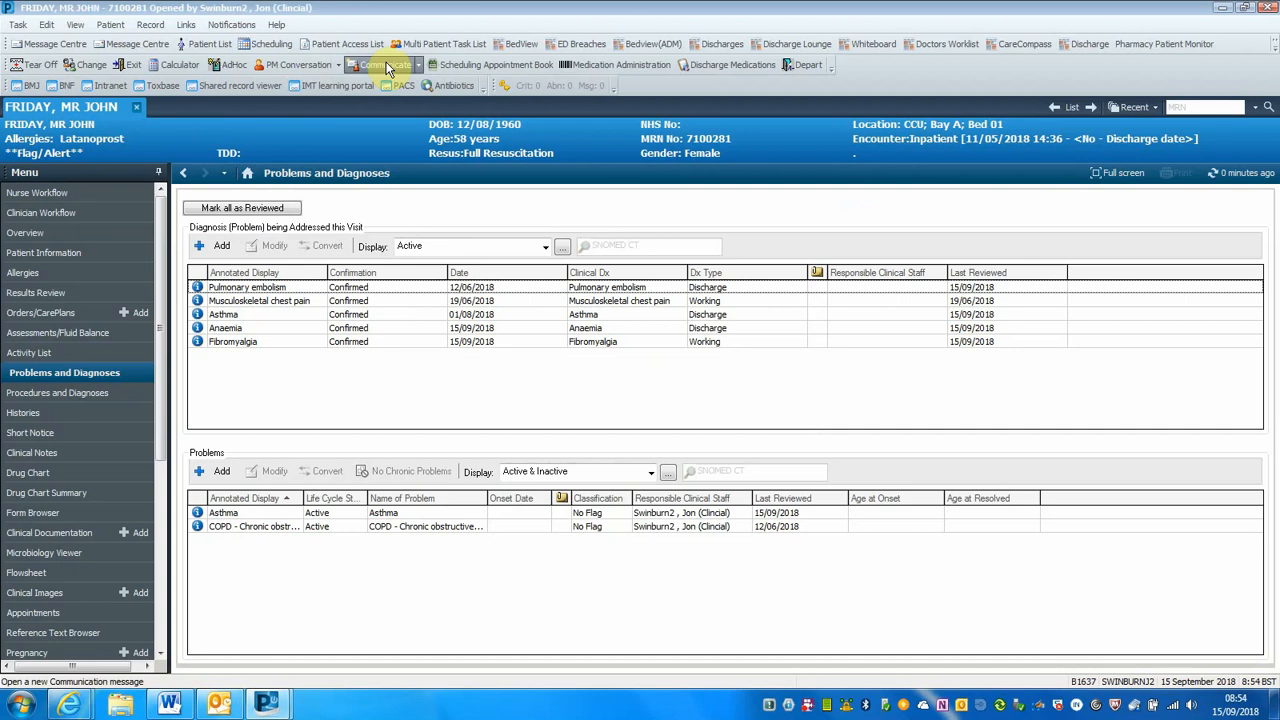
Open the Doctors Worklist and view the diagnoses and problems of the patient in CCU Bay A - Bed 01
{"action": "left_click", "coordinate": [928, 49]}
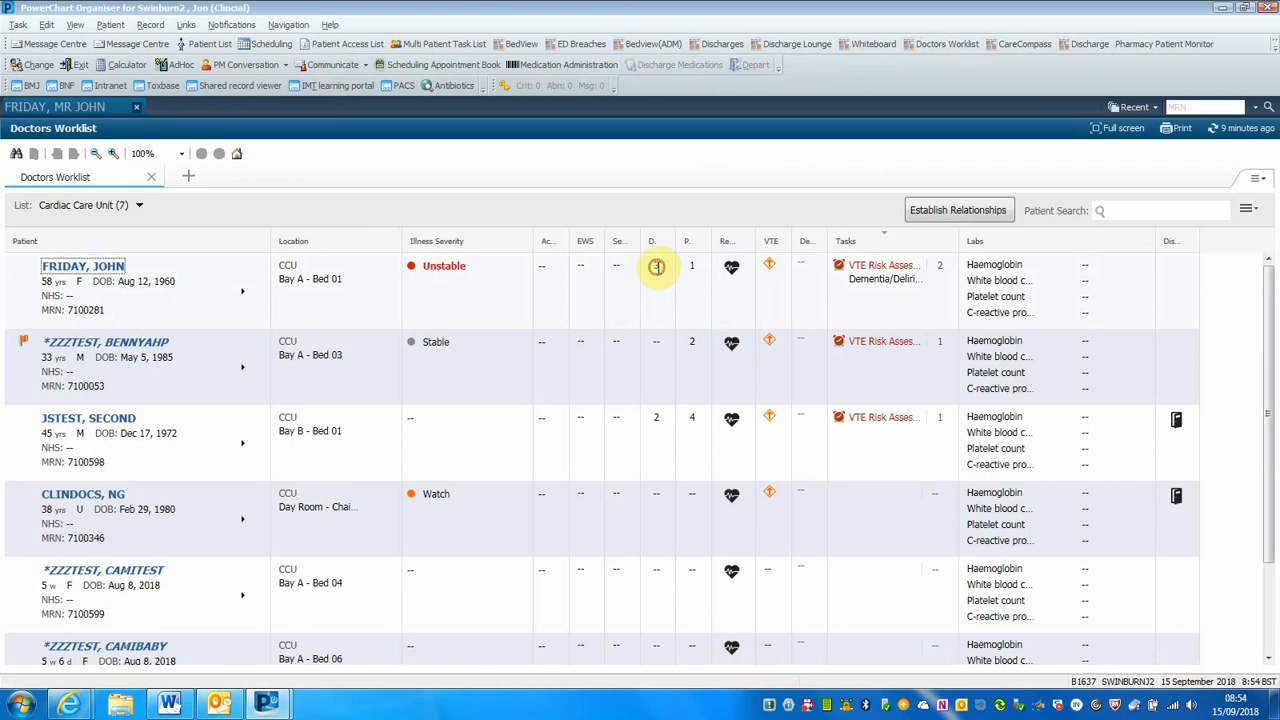
{"action": "left_click", "coordinate": [656, 267]}
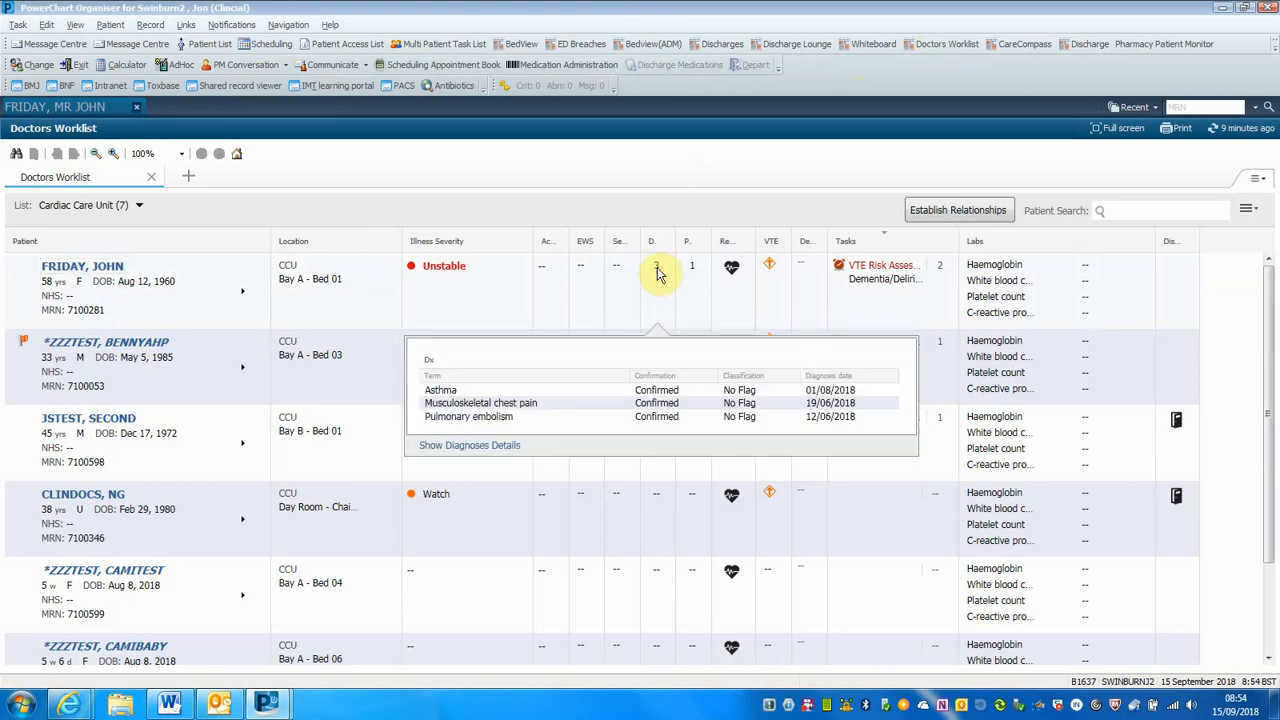
{"action": "left_click", "coordinate": [695, 263]}
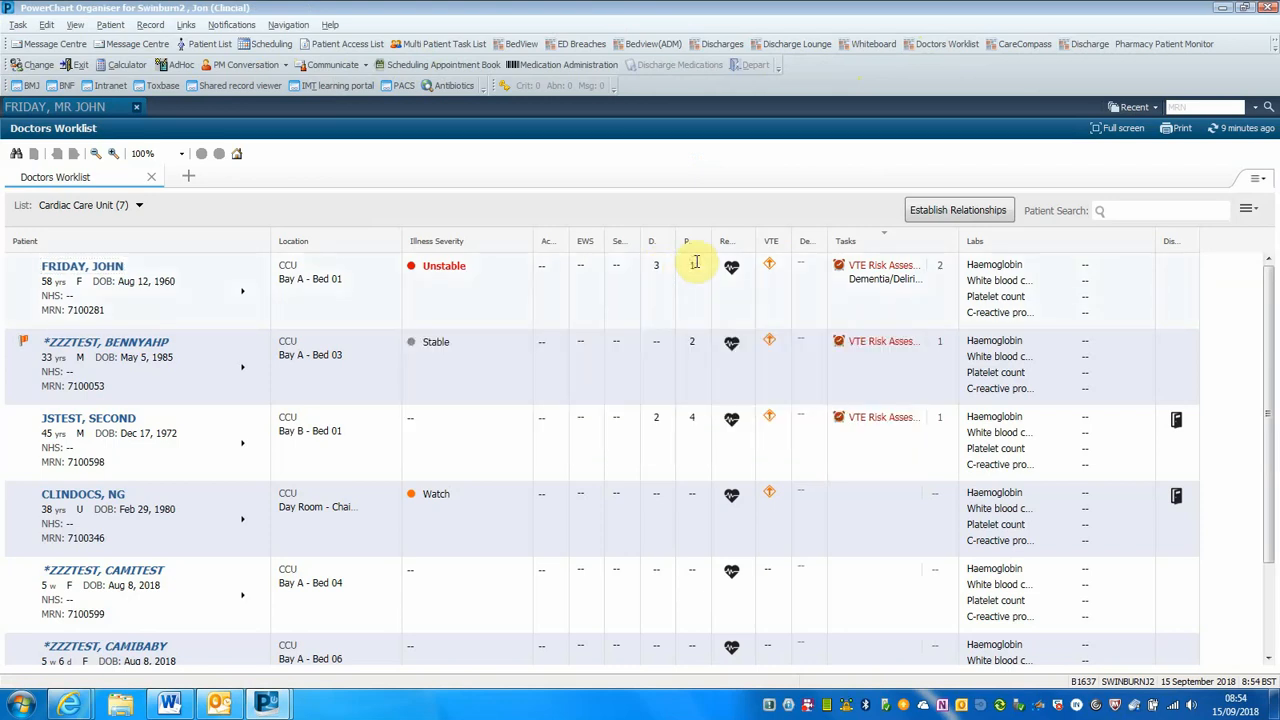
{"action": "left_click", "coordinate": [695, 265]}
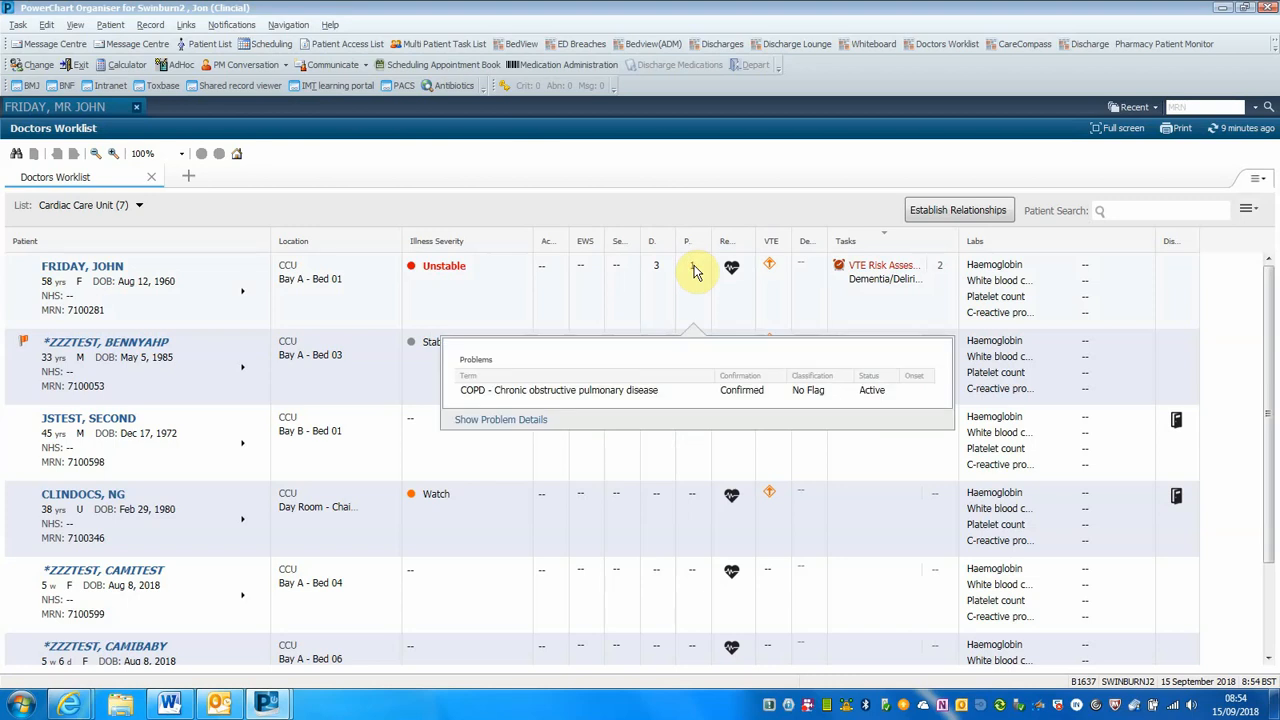